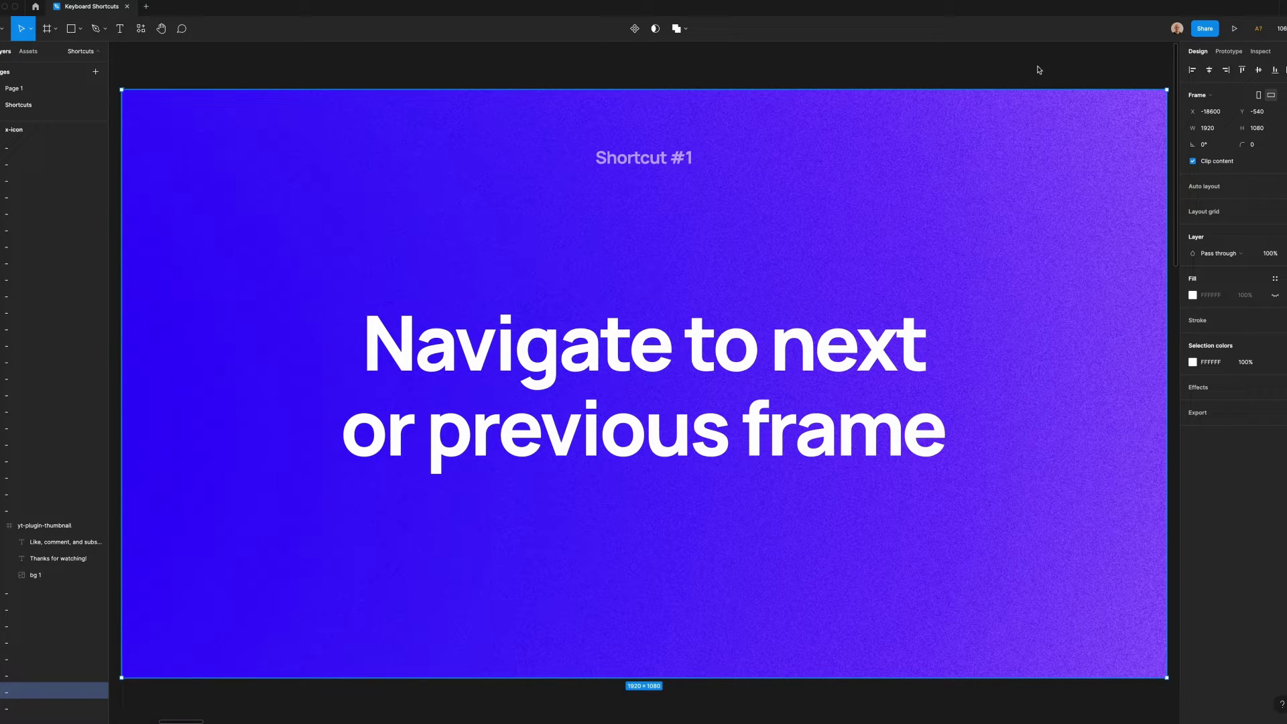
- Advance from the Shortcut #1 title to the blue Slide 1 frame and zoom out to see neighbouring slides
key(n)
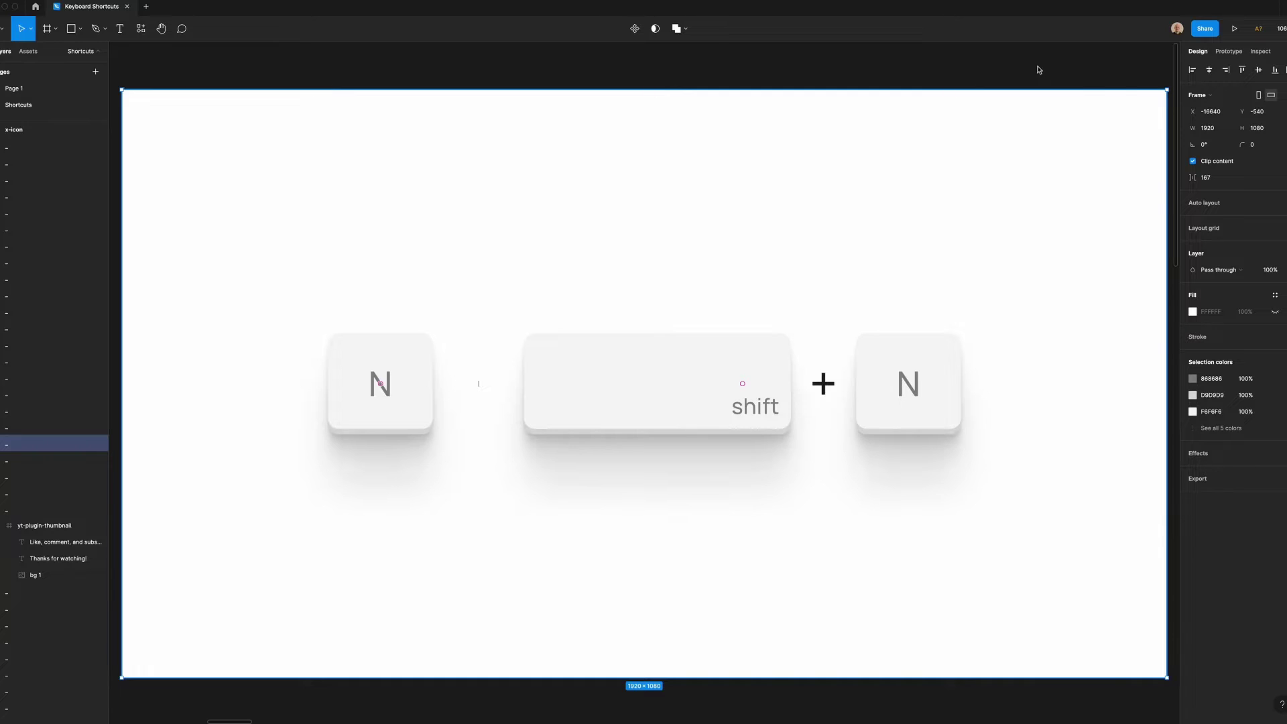
key(ctrl+minus)
- Select Slide 1 and step back and forth between Slides 1, 2 and 3 with N and Shift+N
click(421, 349)
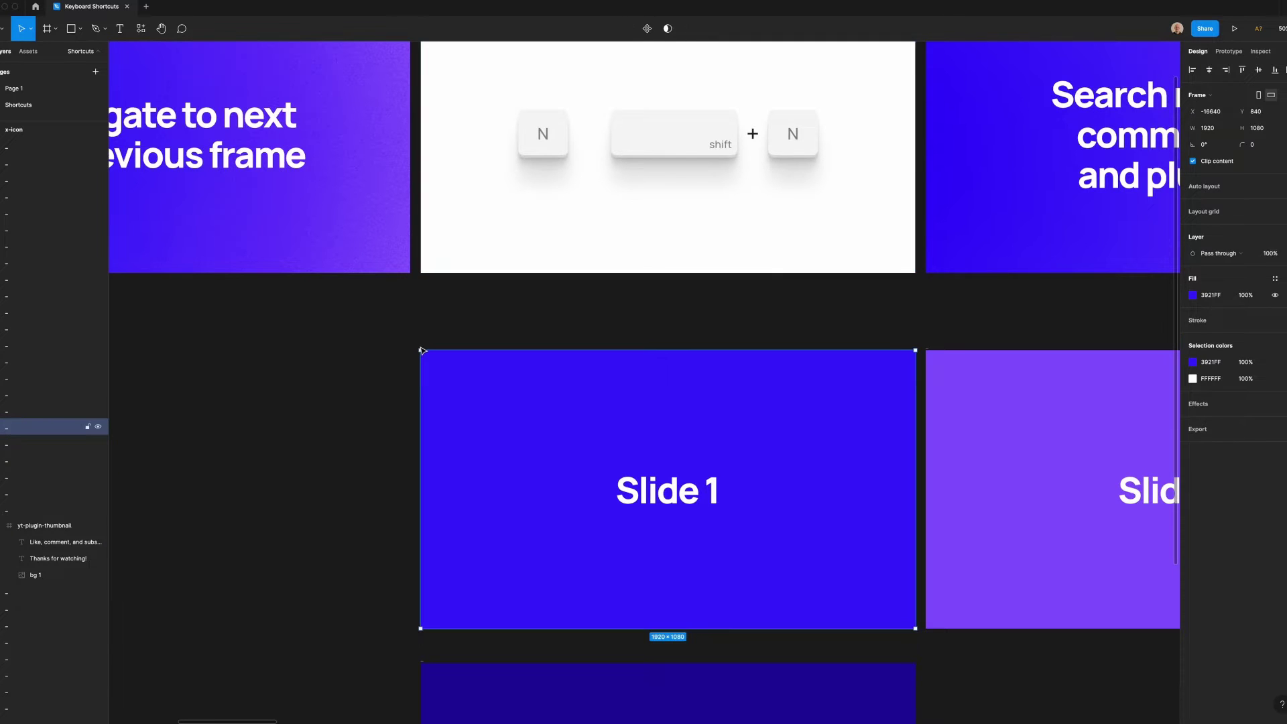
key(n)
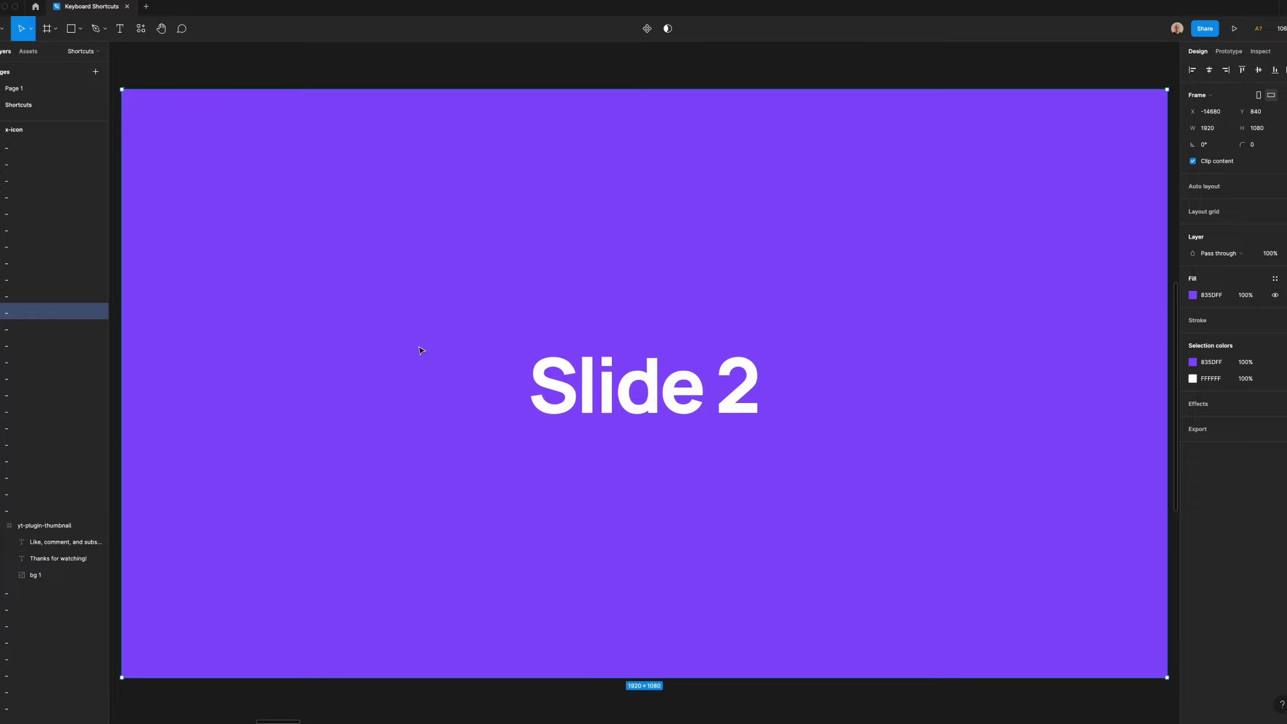
key(shift+n)
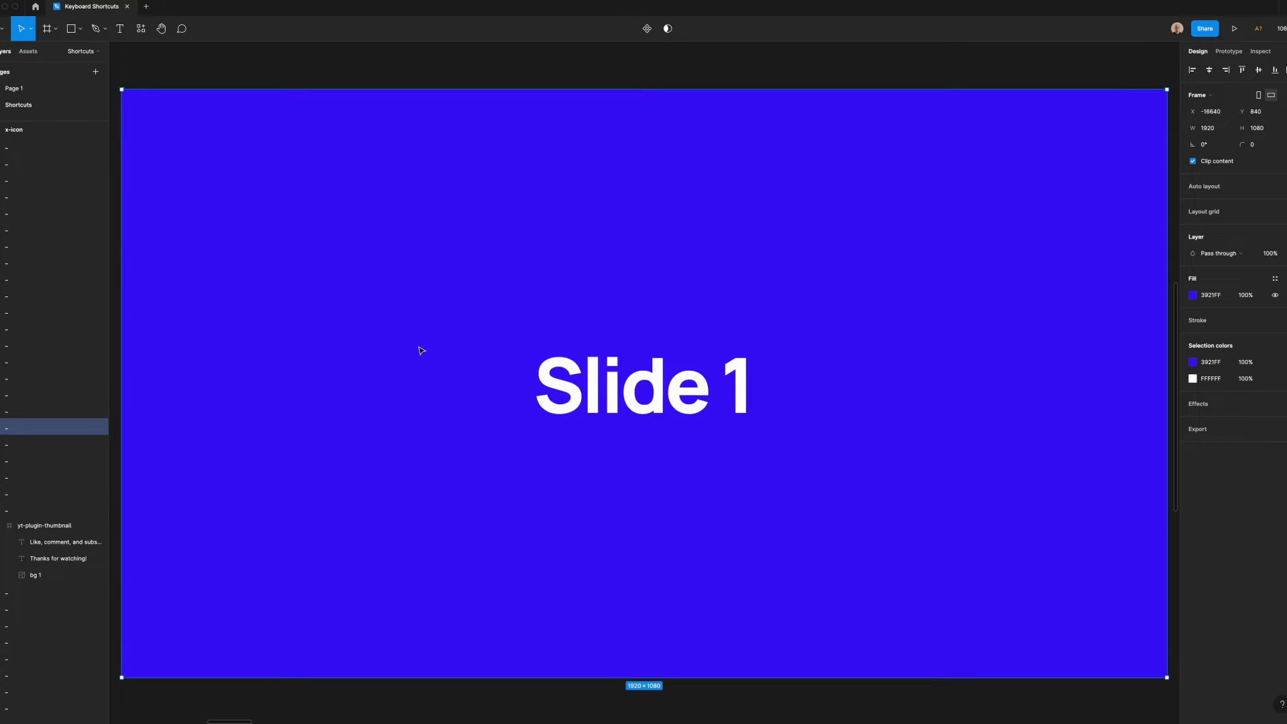
key(n)
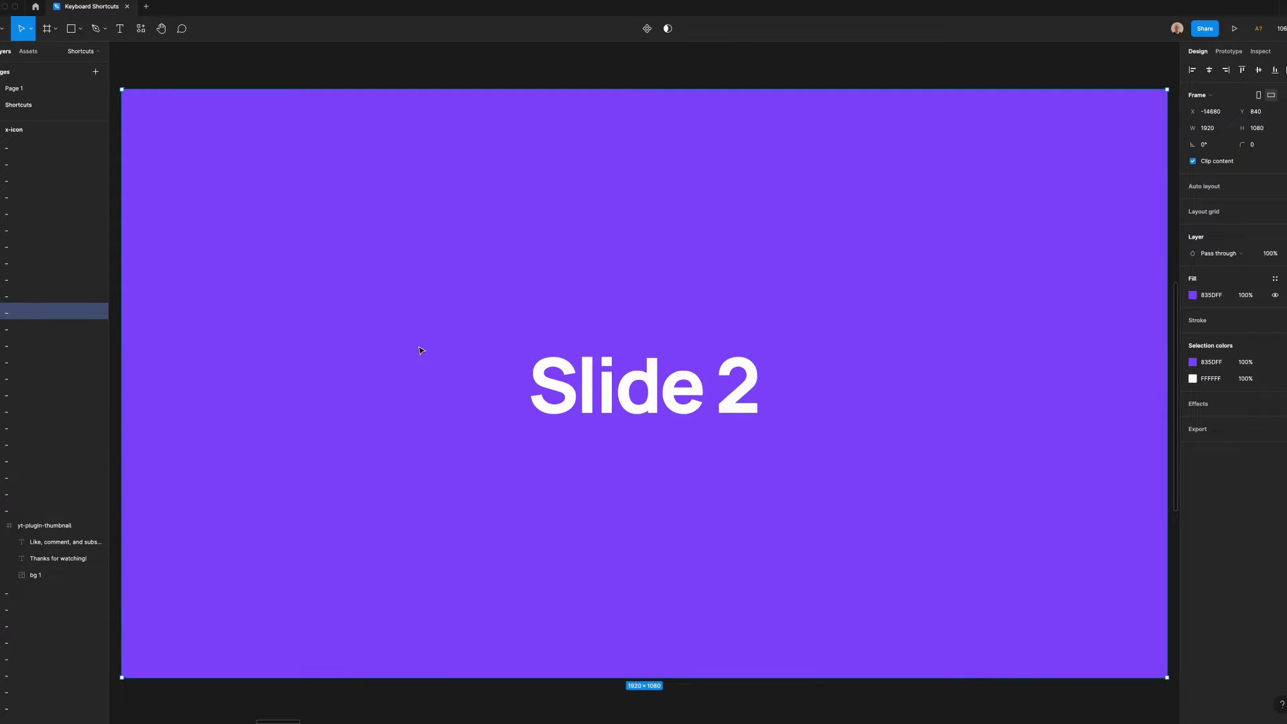
key(shift+n)
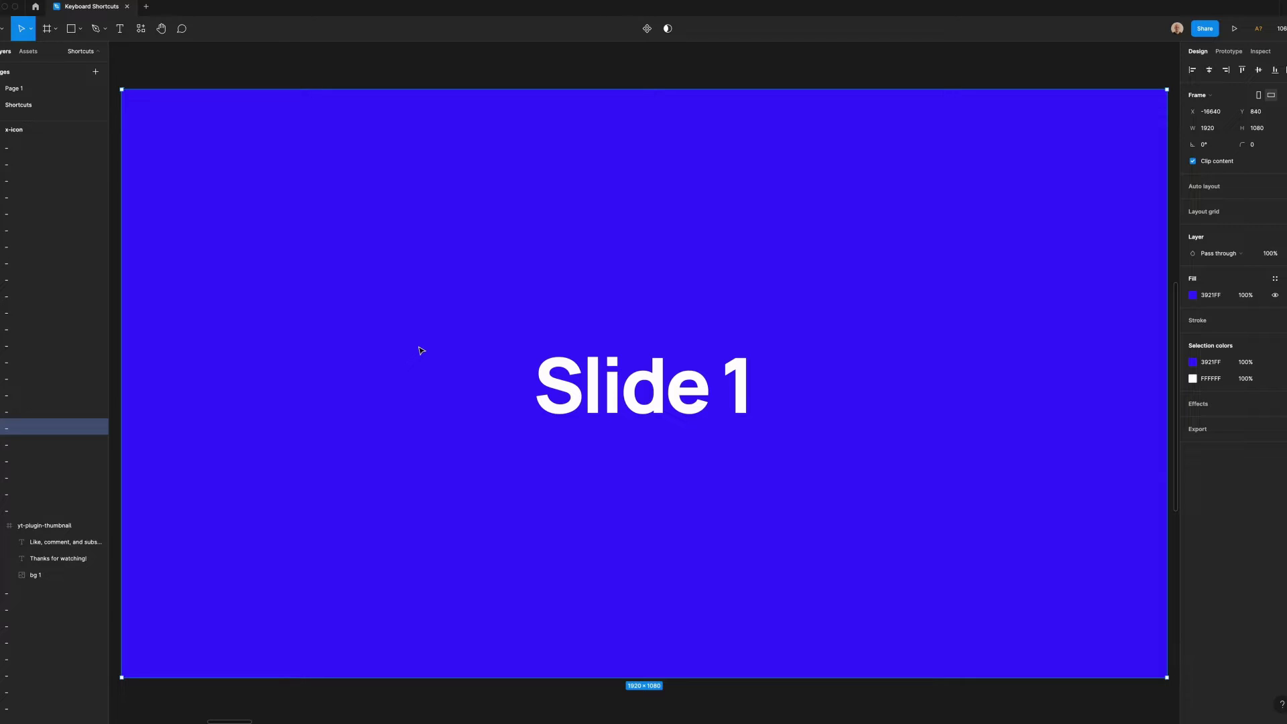
key(n)
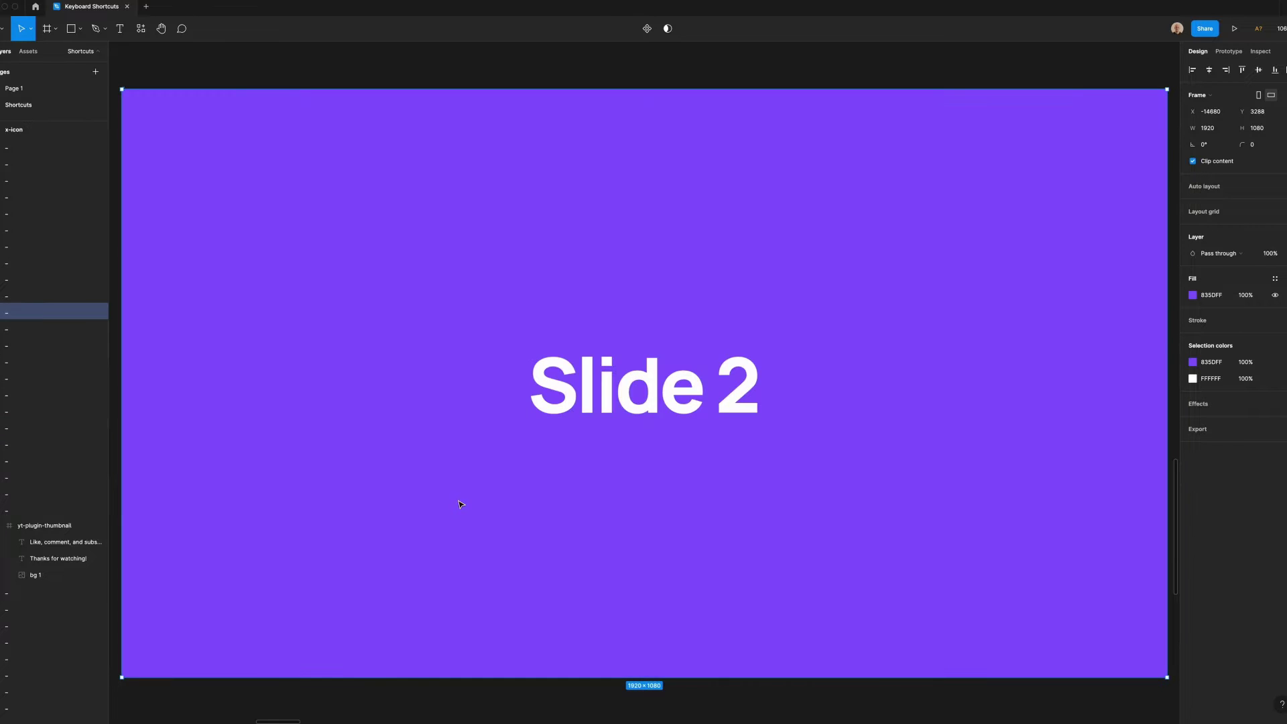
key(n)
- Zoom out over Slides 1–3, then jump to the Shortcut #2 title slide
key(minus)
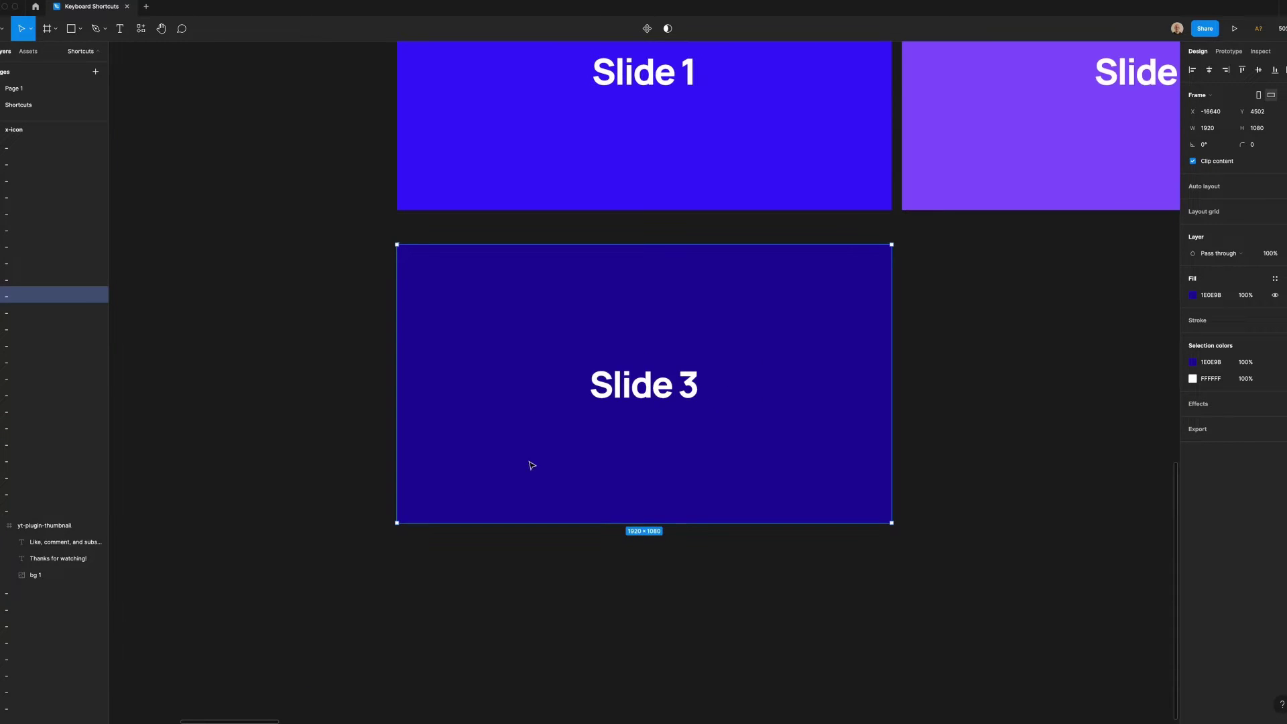
scroll(531, 462, up, 3)
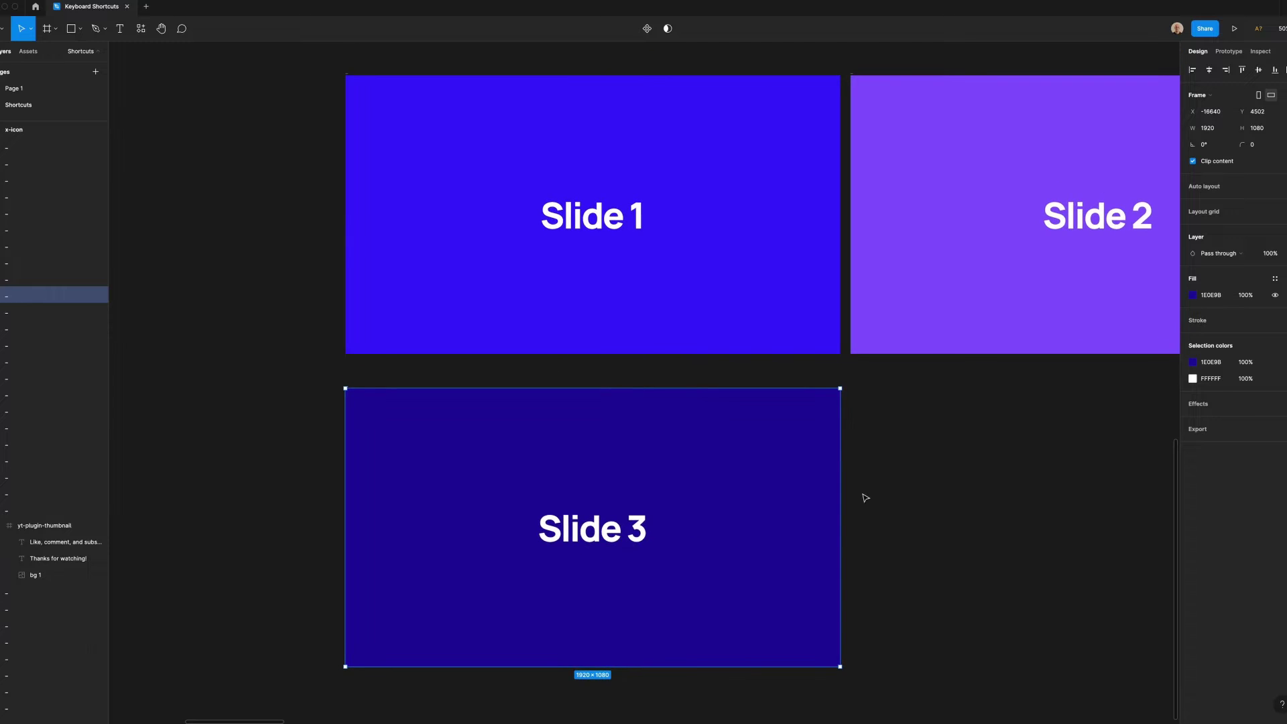
scroll(865, 498, right, 3)
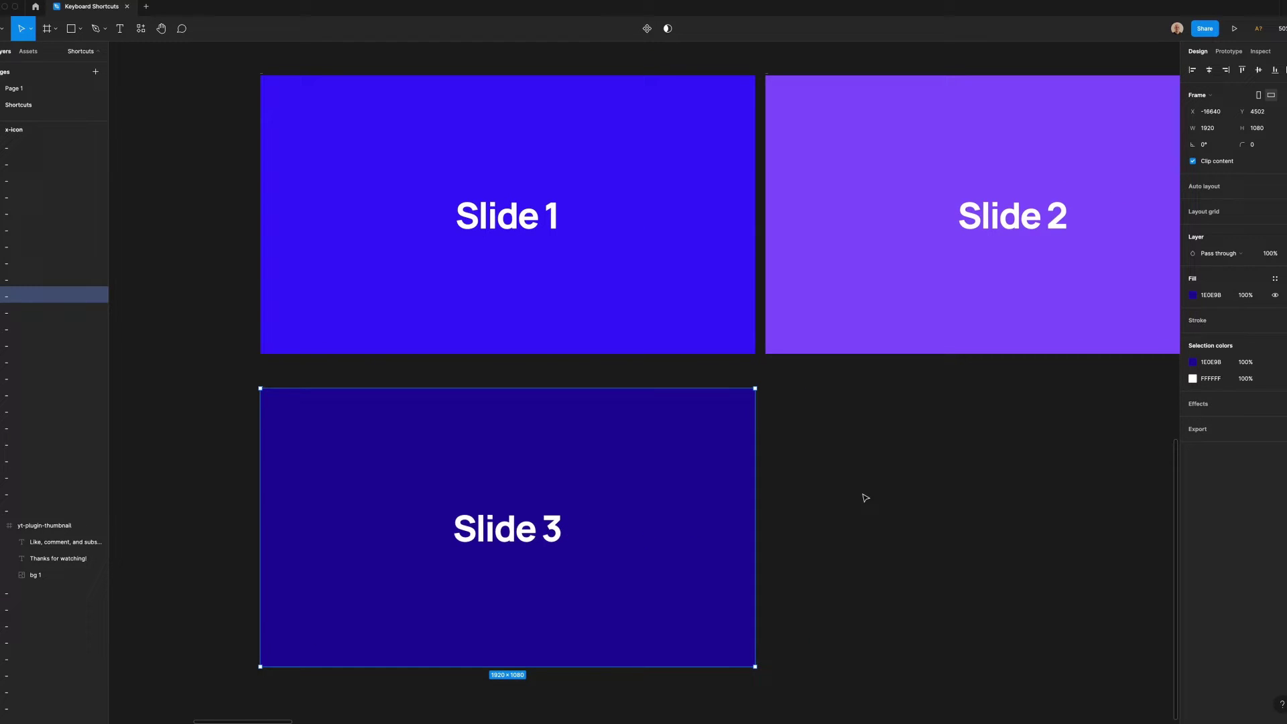
key(n)
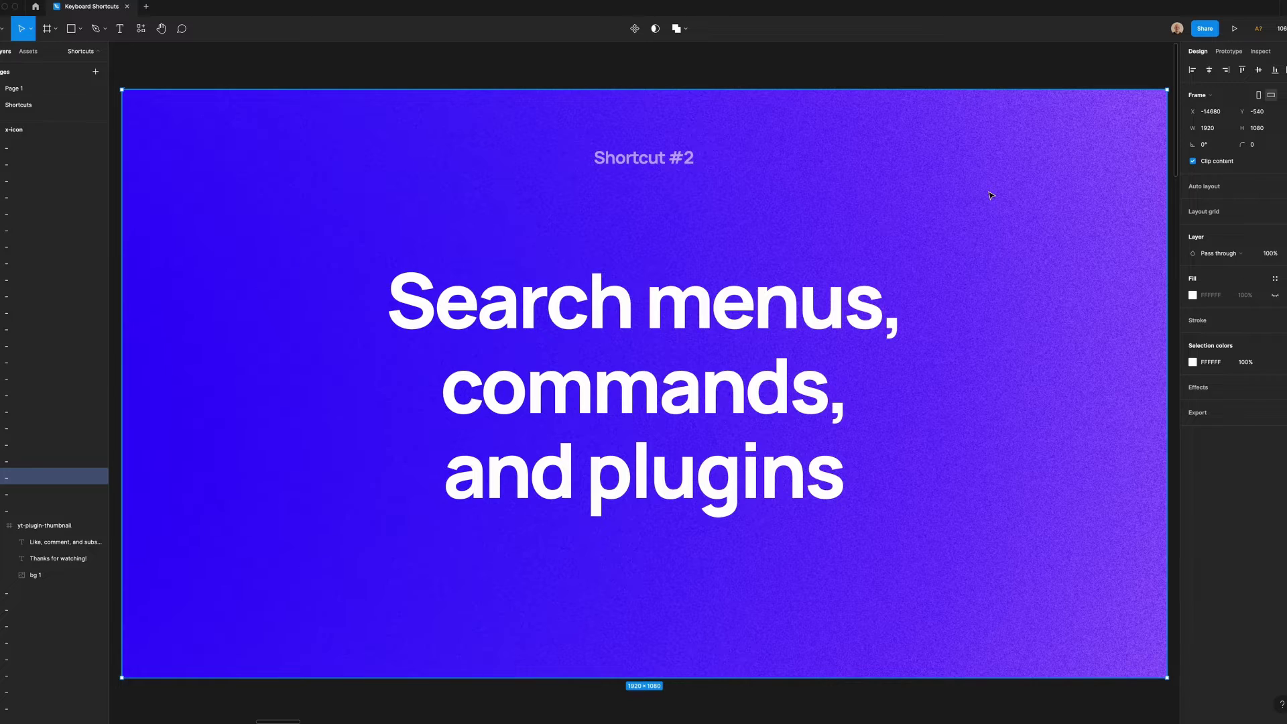
- Advance to the Cmd+/ key slide, then briefly open and close the Quick Actions search
key(n)
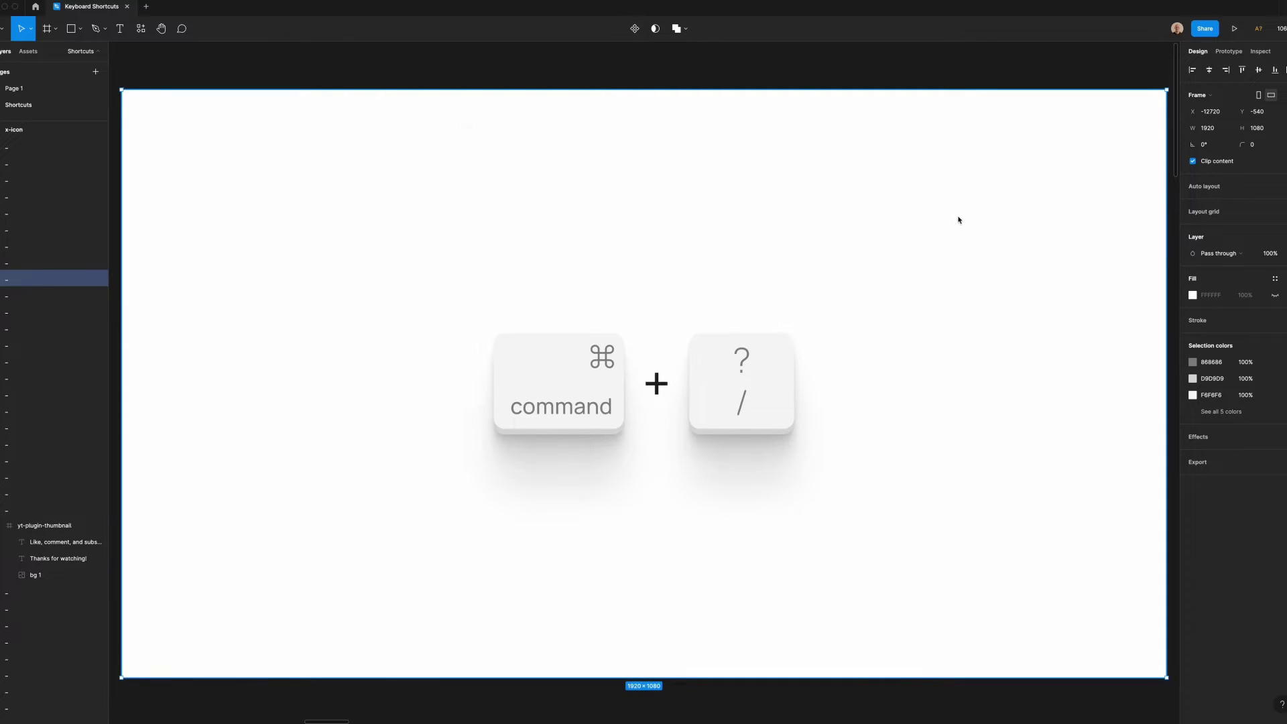
key(super+space)
drag(741, 144, 752, 250)
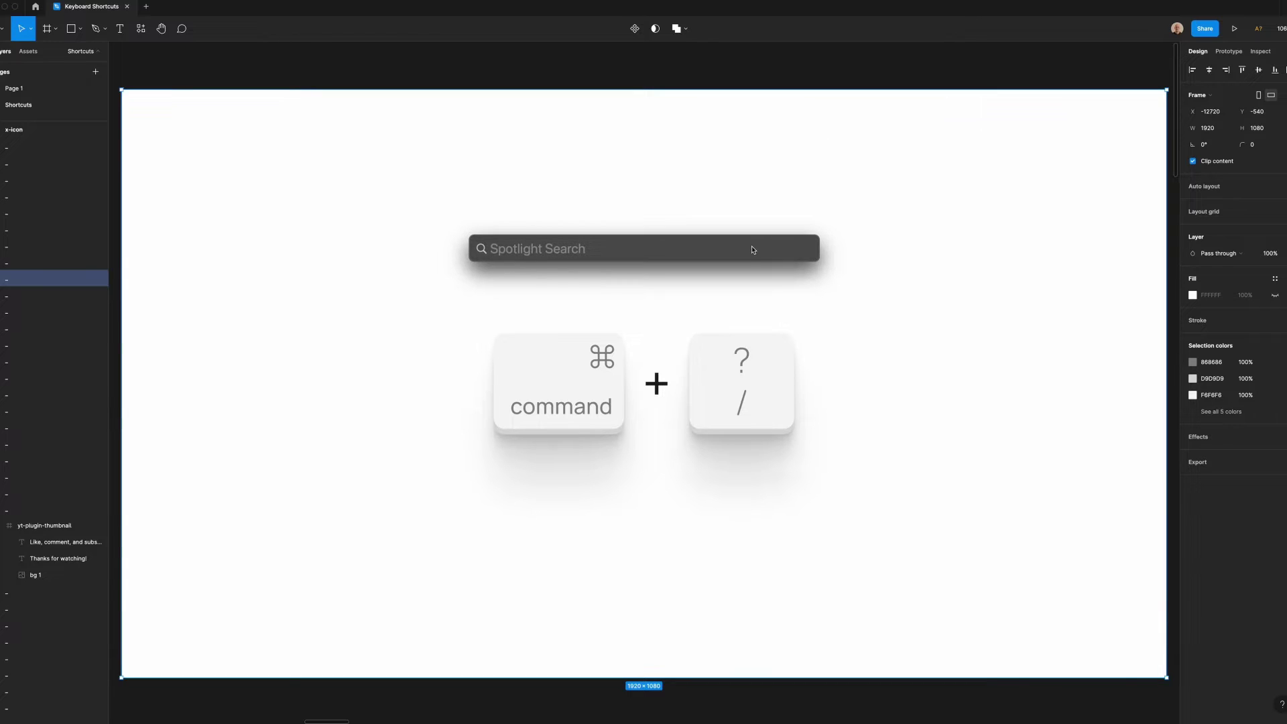
key(Escape)
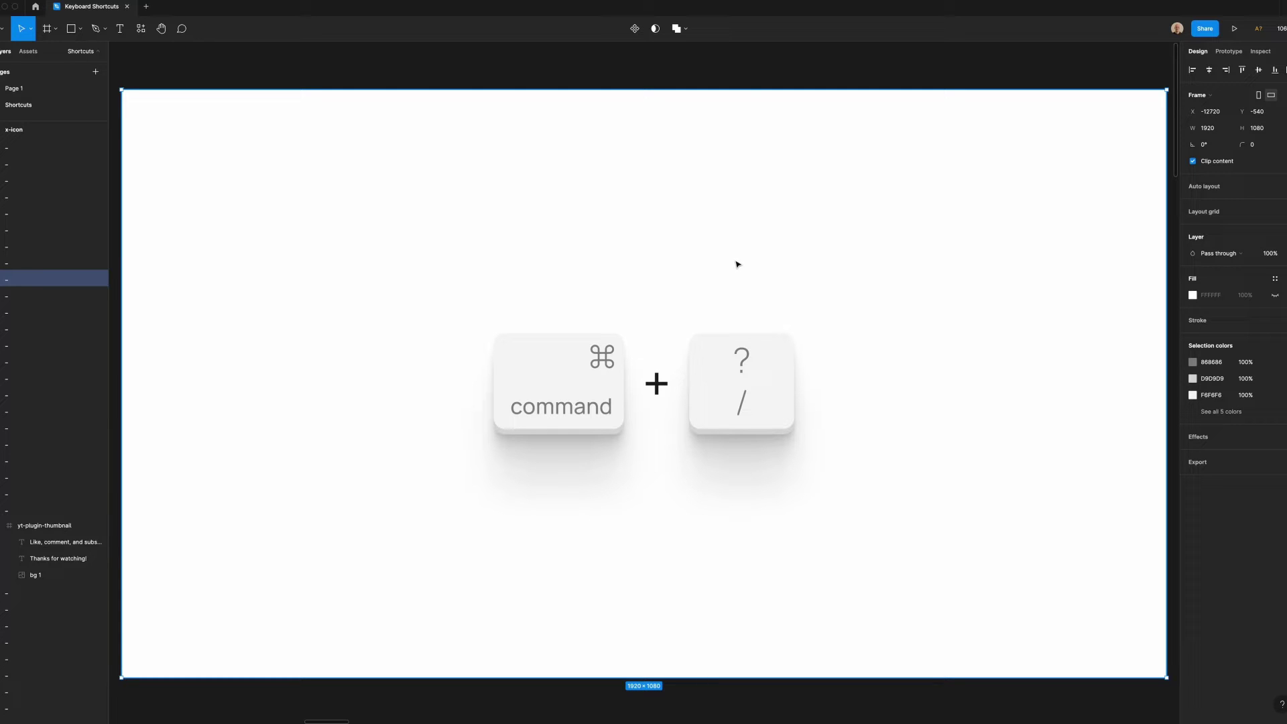
key(super+slash)
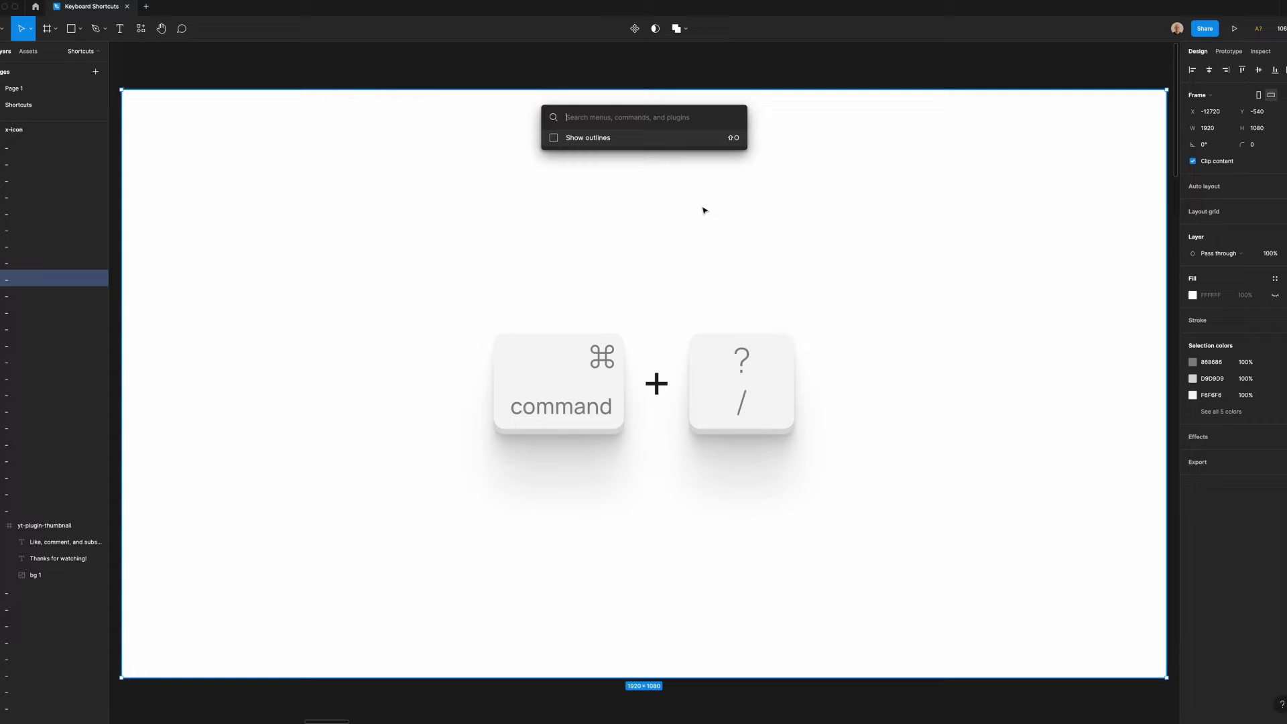
key(Escape)
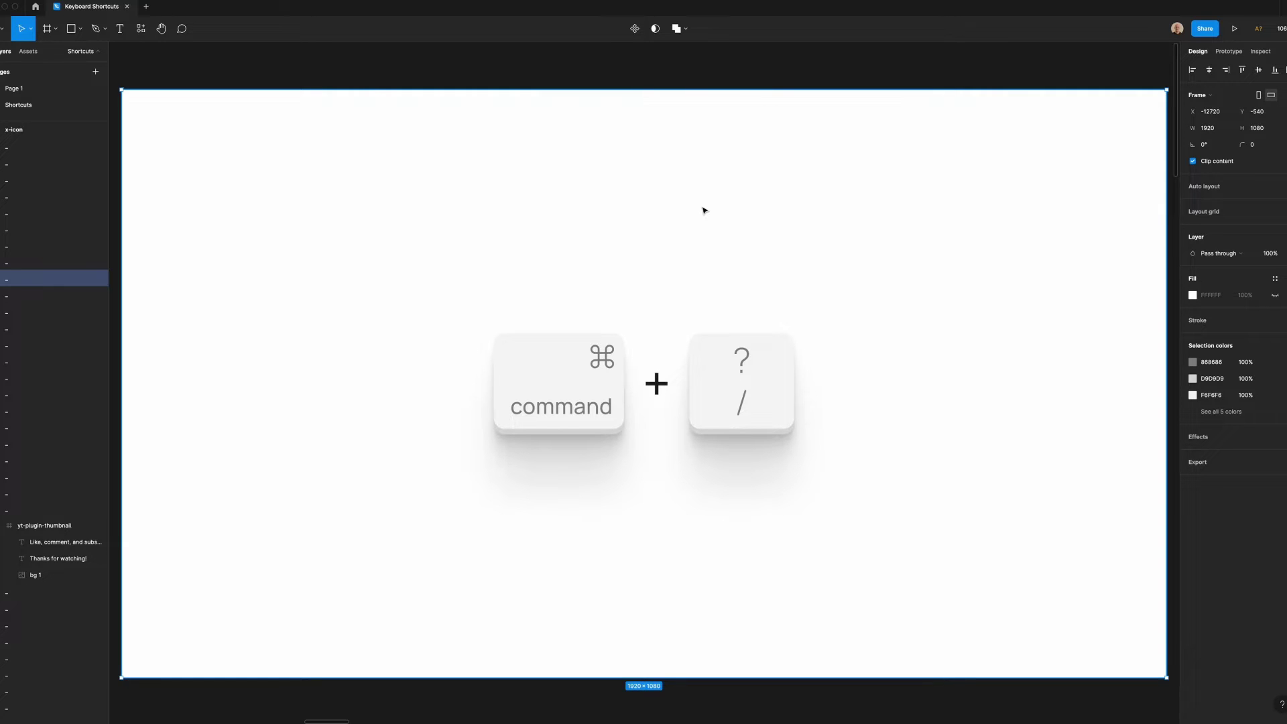
- Collapse all layers by running 'Collapse layers' from the commands search
key(ctrl+slash)
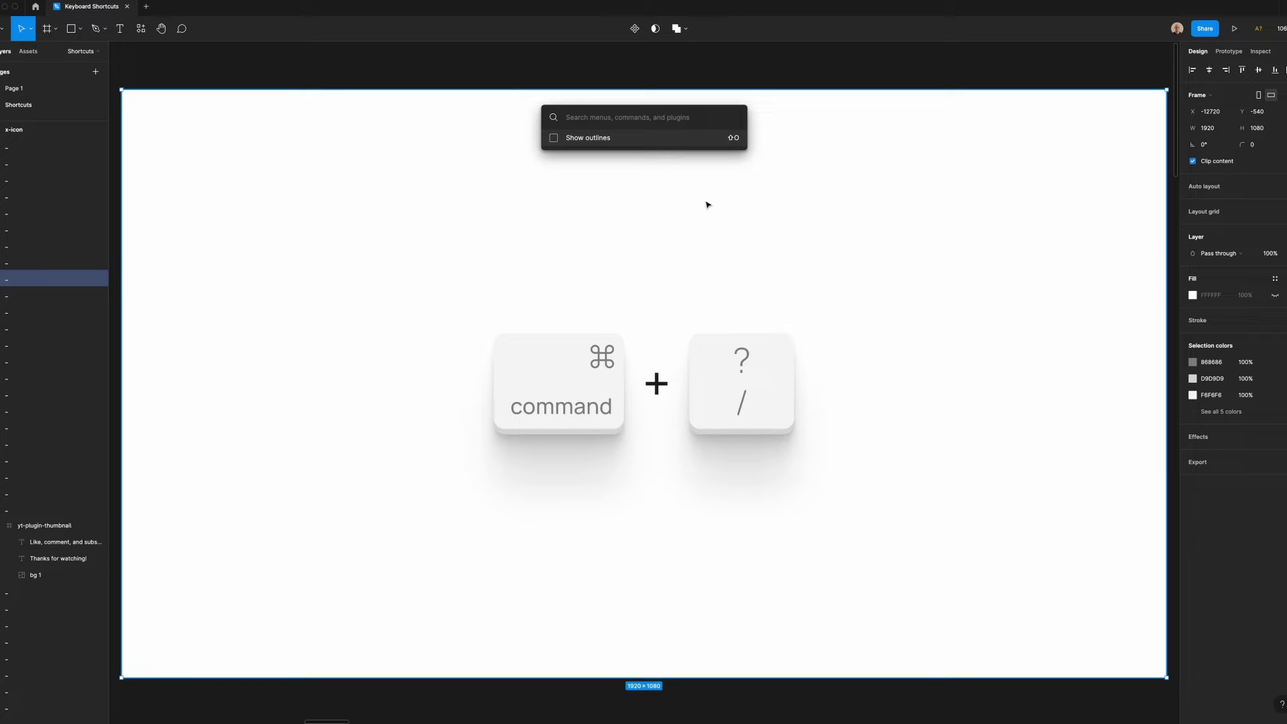
text(collapse l)
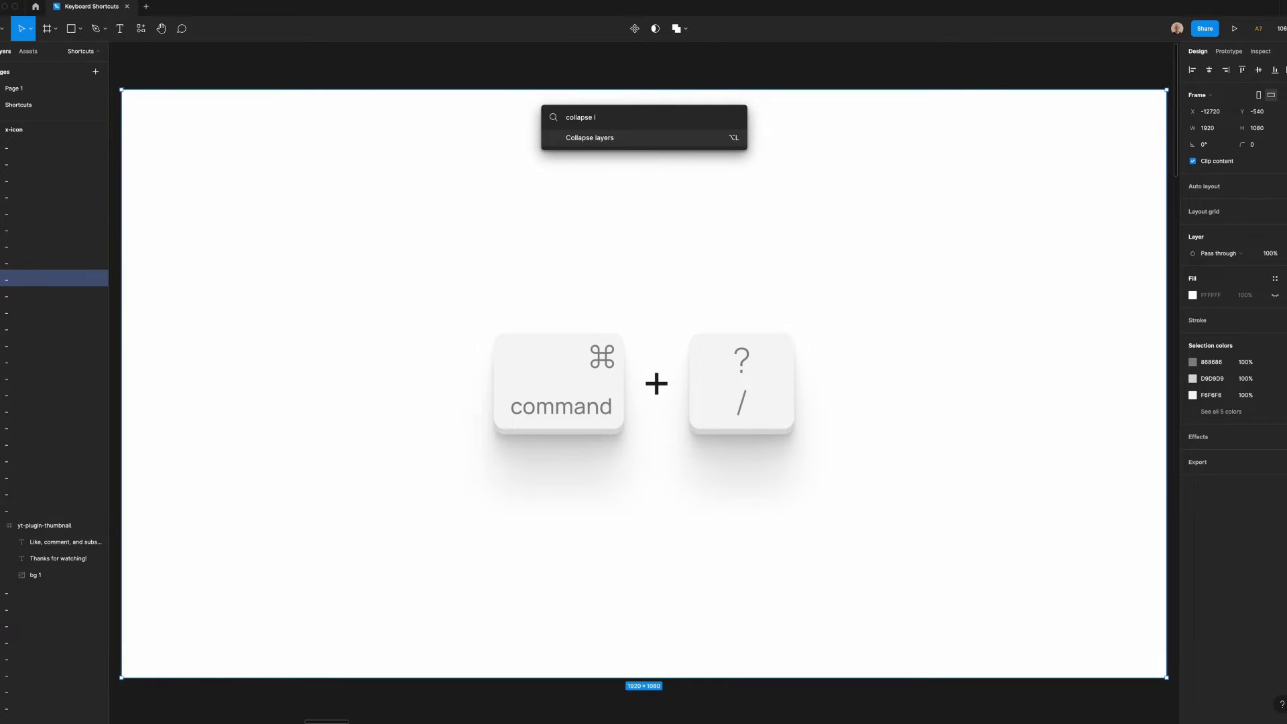
key(Return)
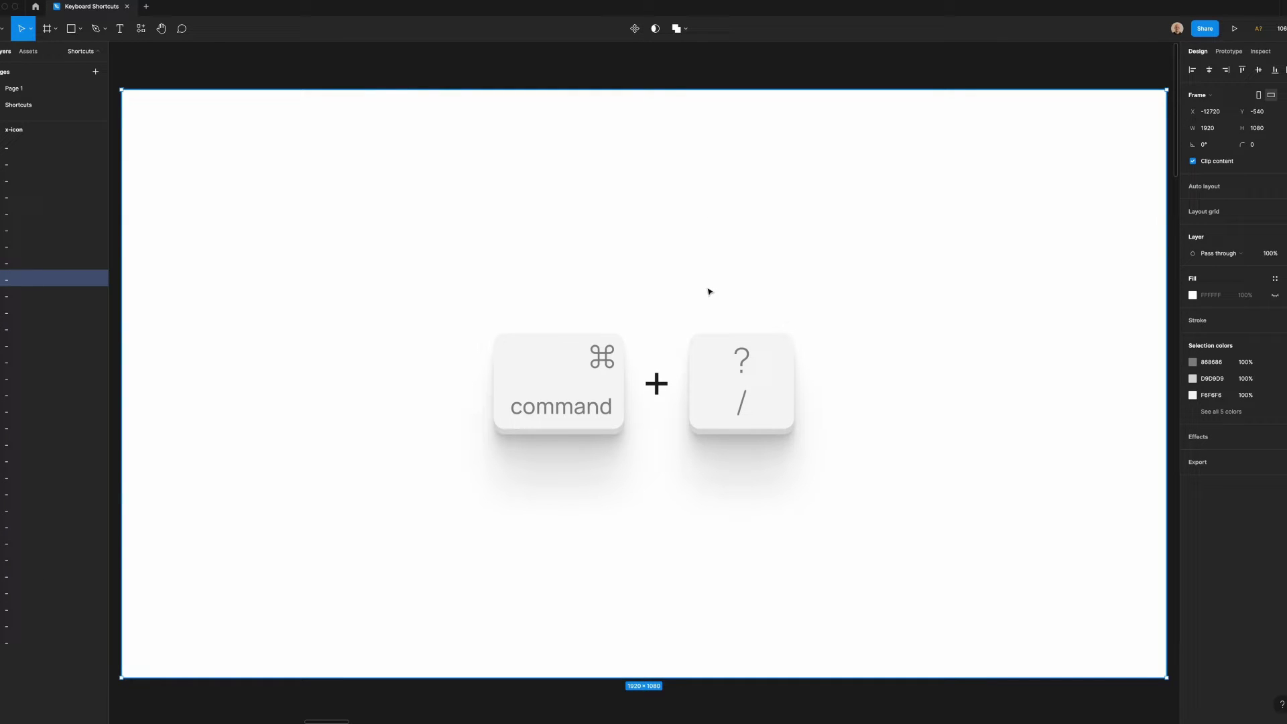
- Search 'autof' in the commands search and run the Autoflow plugin
key(super+slash)
text(autof)
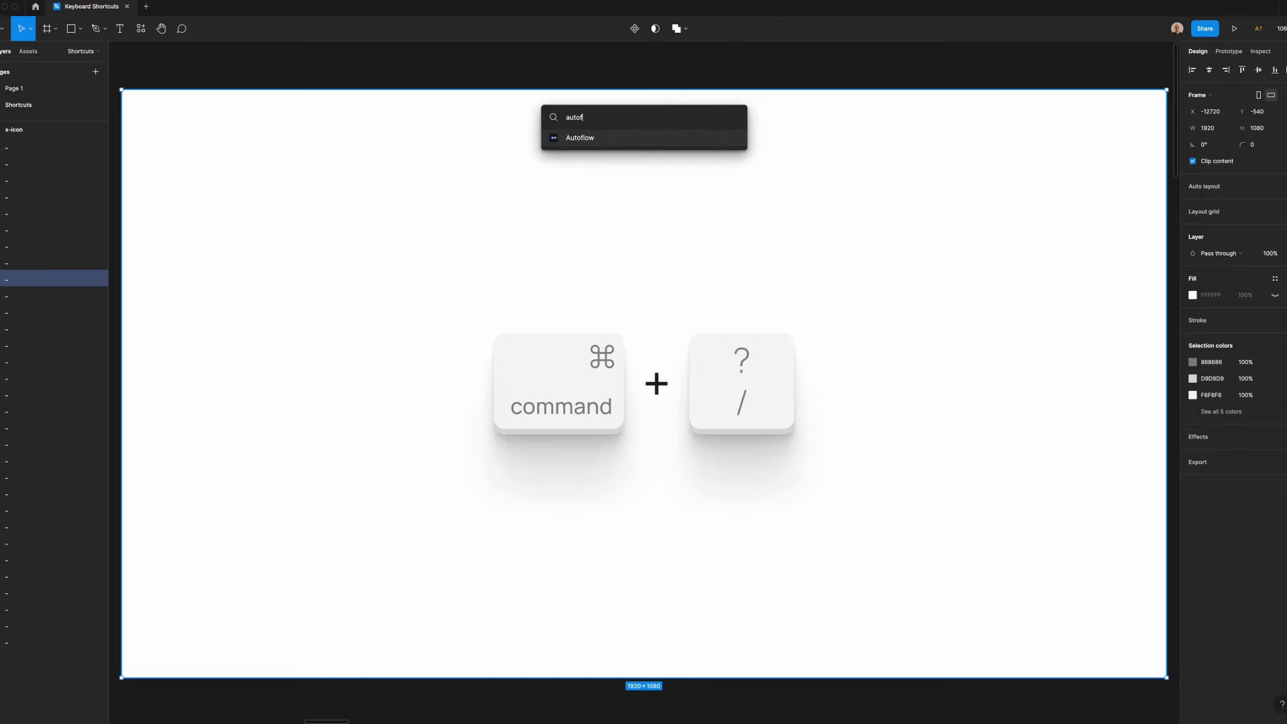
key(Return)
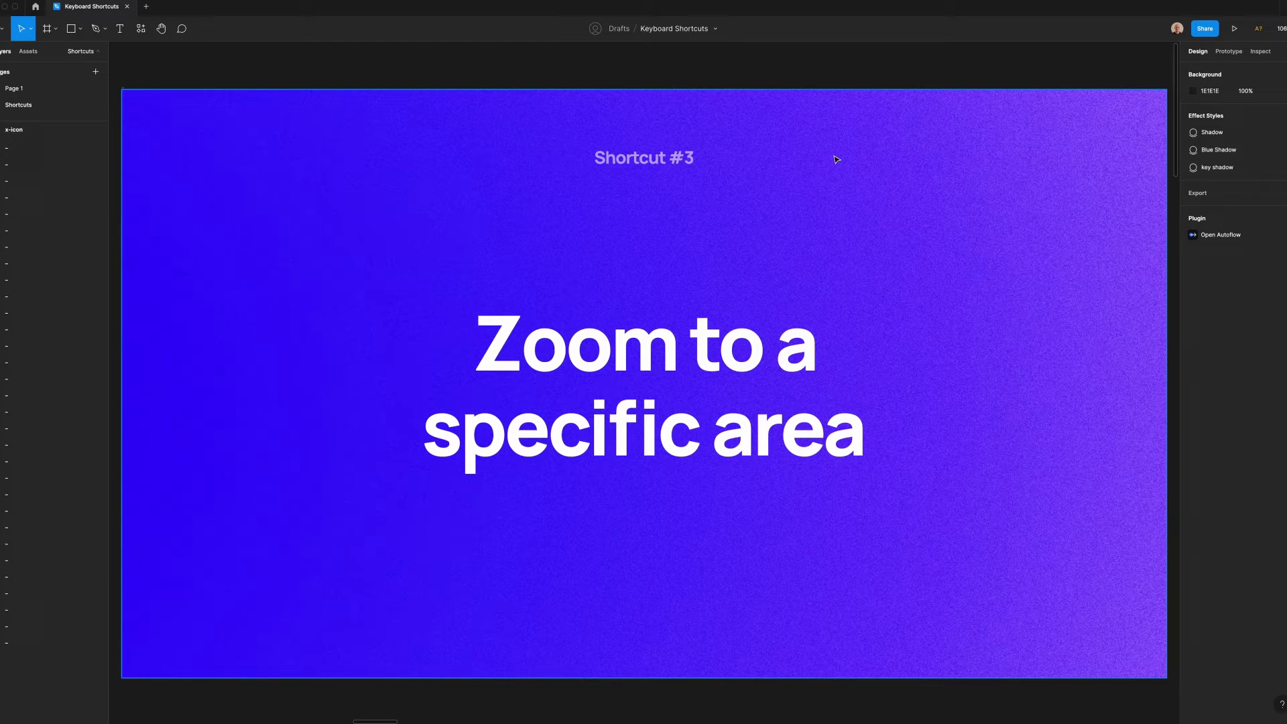
- Zoom out over the deck, then Z-drag to zoom into the Shortcut #3 frames and select the Hold Z slide
key(n)
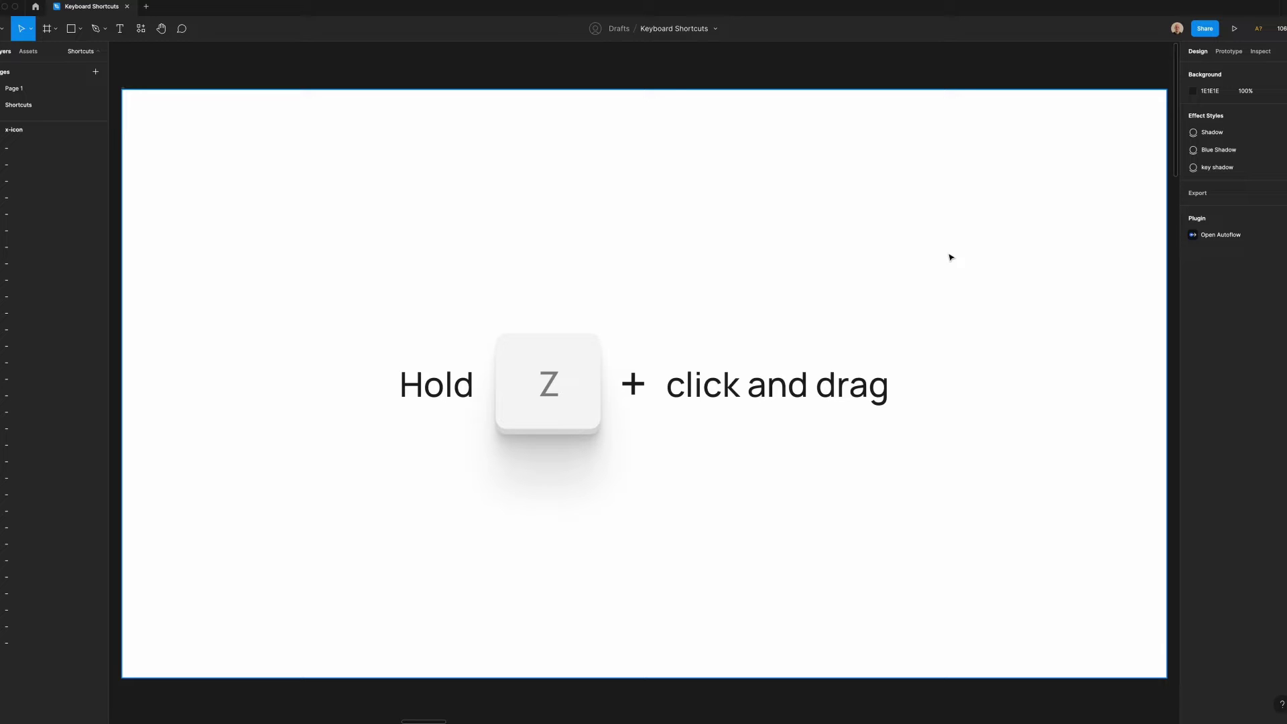
key(minus)
key(minus)
key(minus)
key(minus)
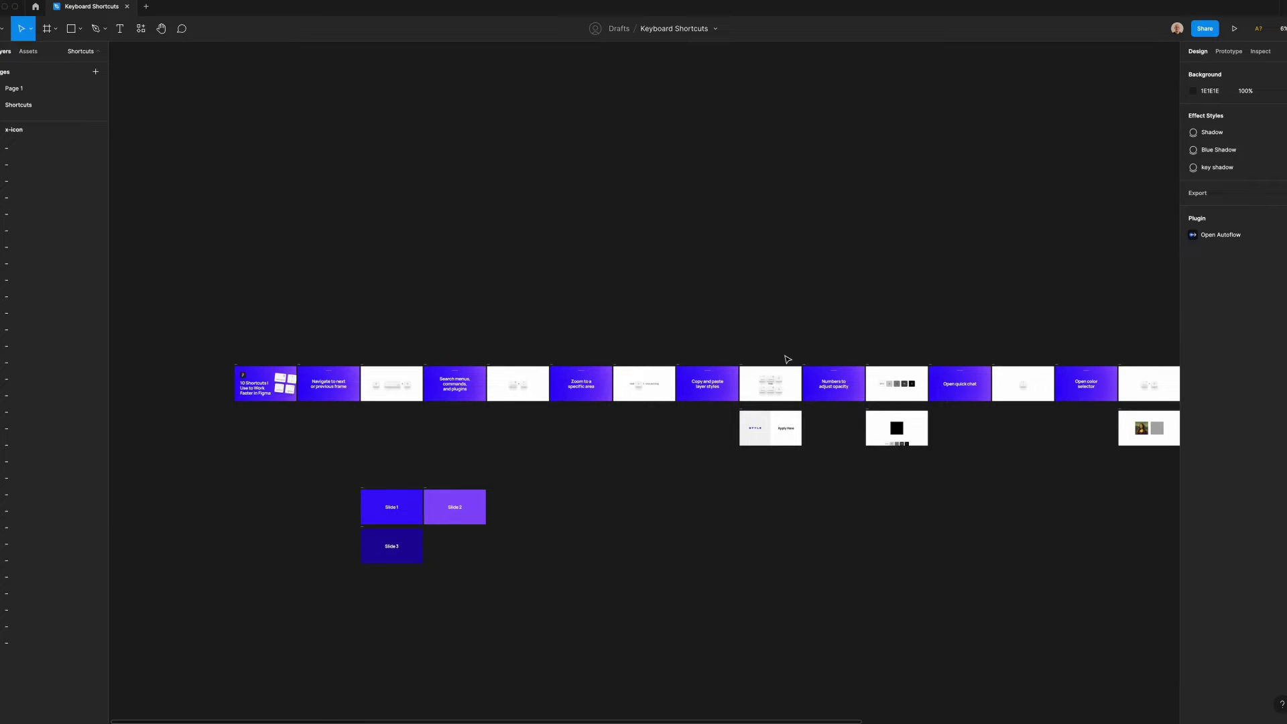
key(z)
drag(548, 317, 753, 461)
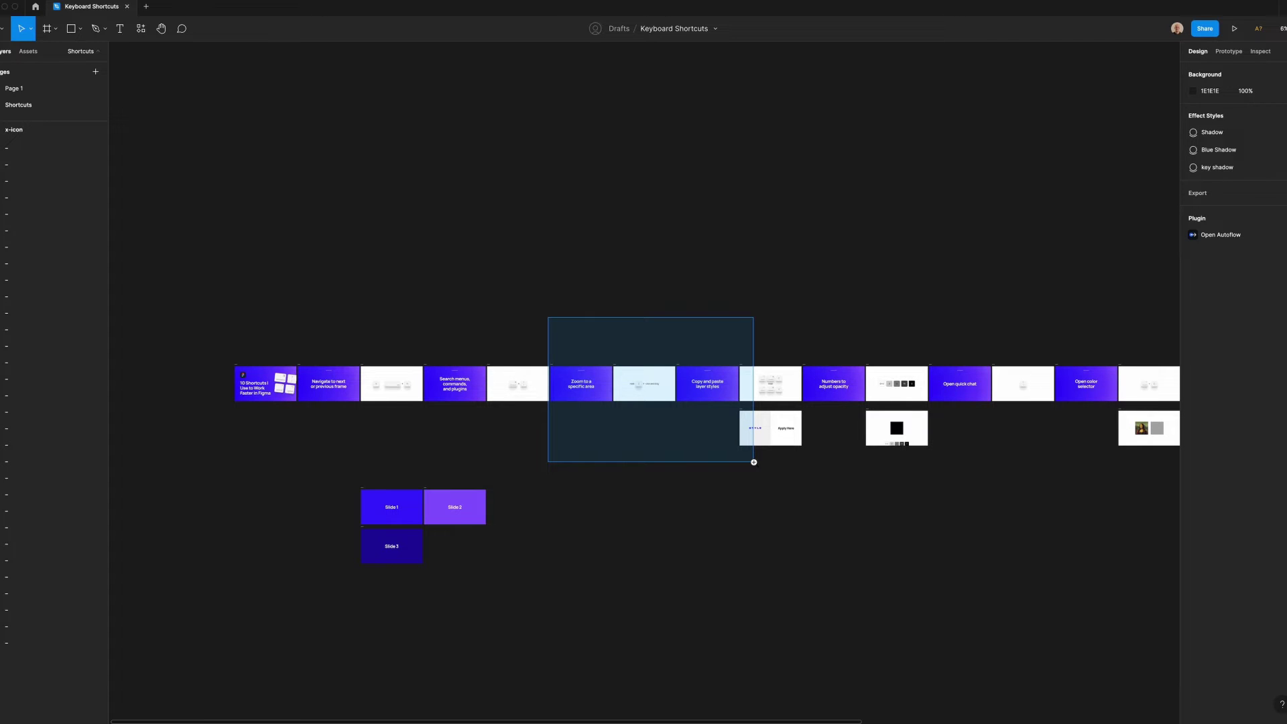
drag(754, 462, 756, 465)
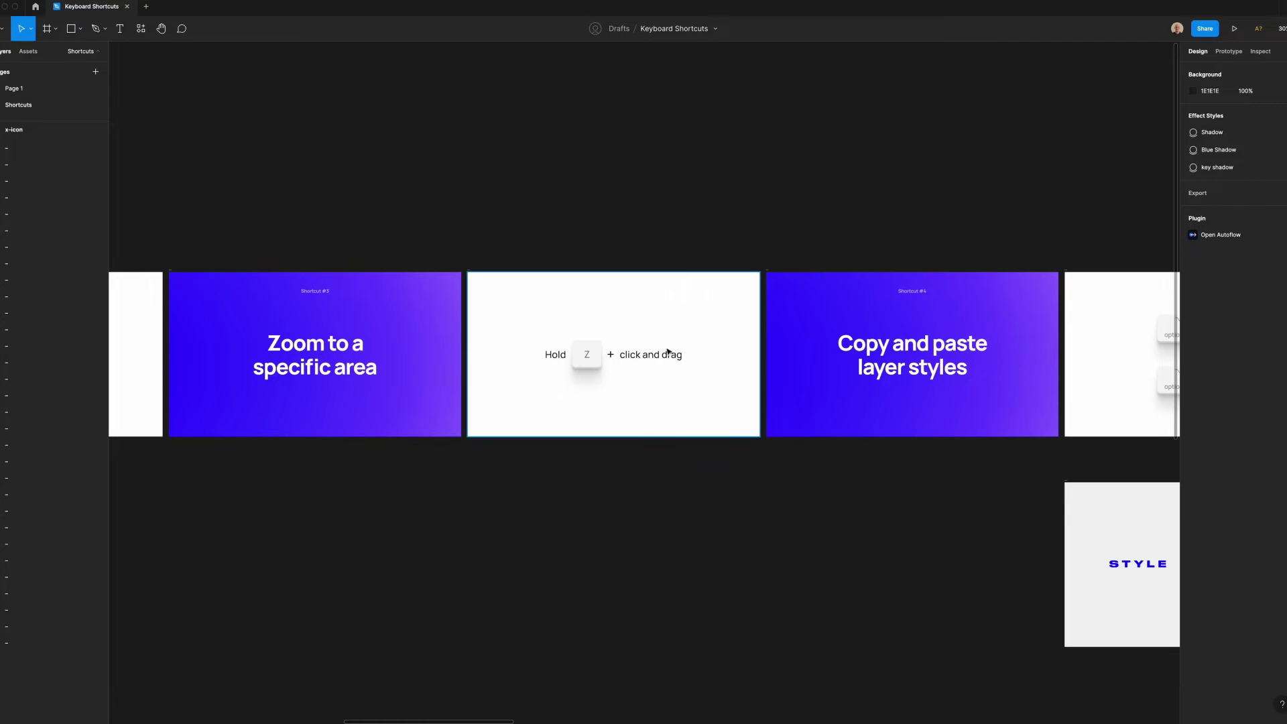
click(470, 270)
- Fit the Hold Z slide, then advance past Shortcut #4 and its Option+Cmd+C/V slide to the STYLE demo
key(n)
key(shift+n)
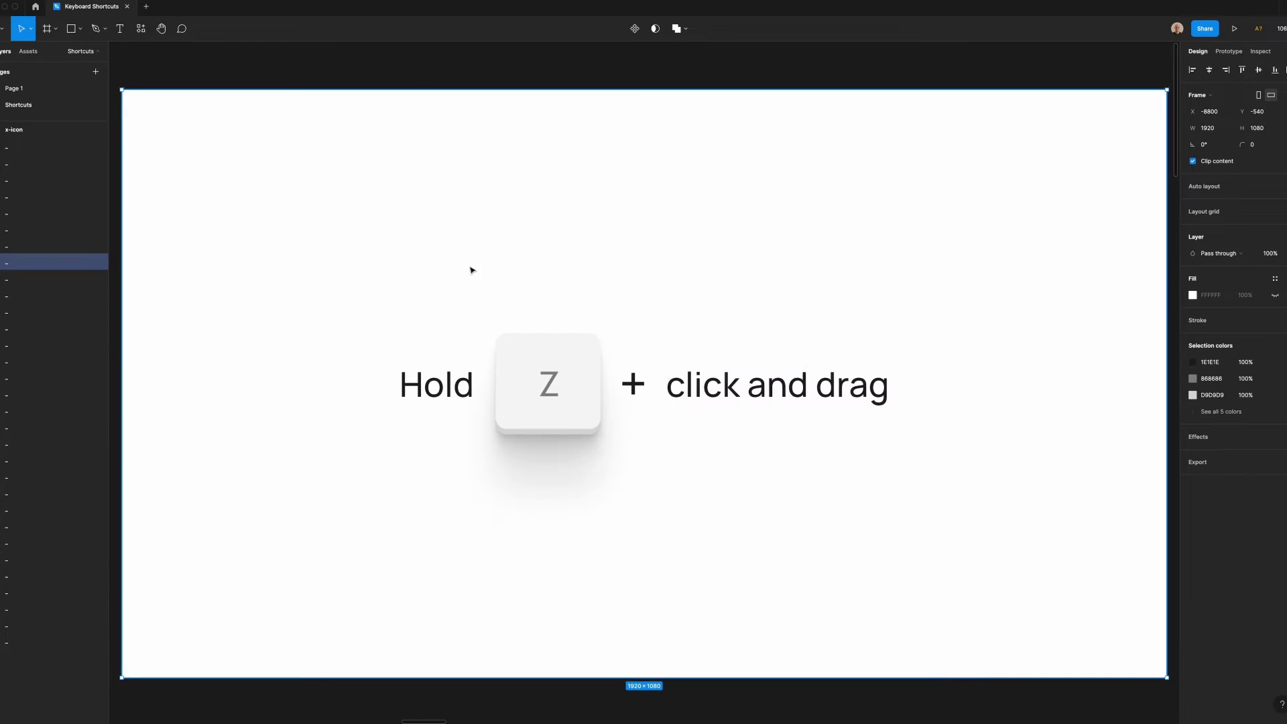
key(n)
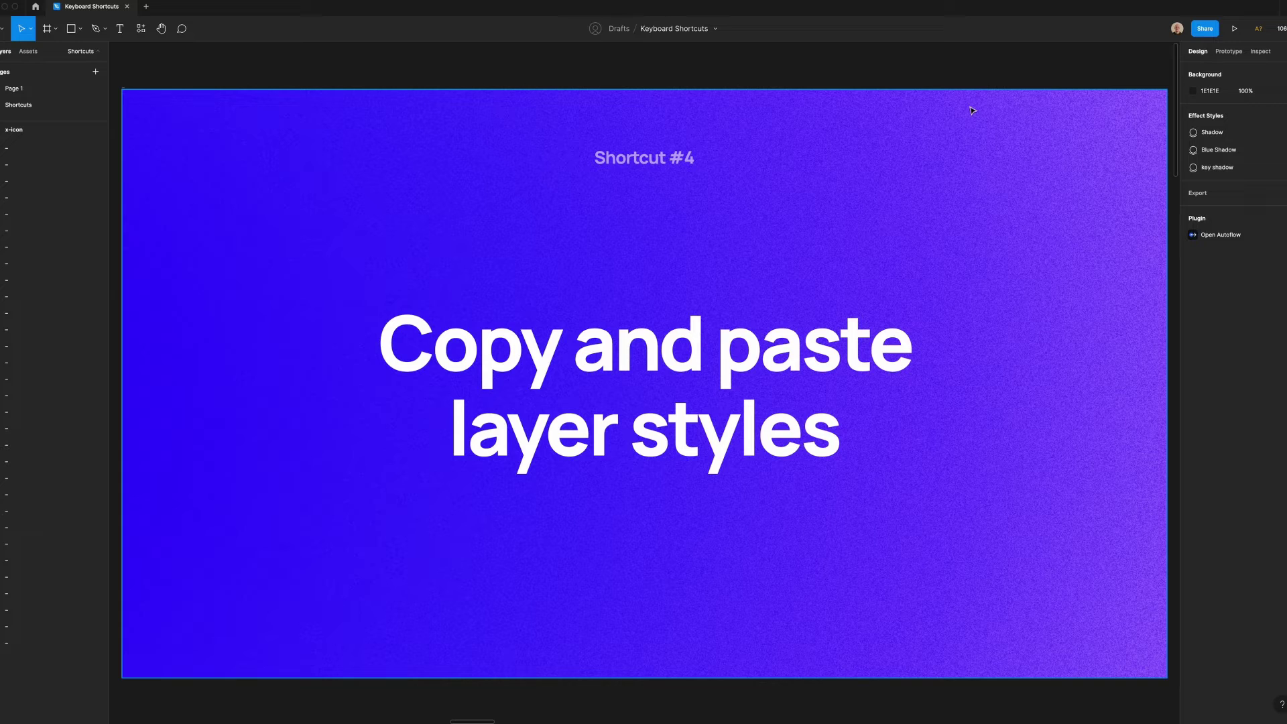
key(n)
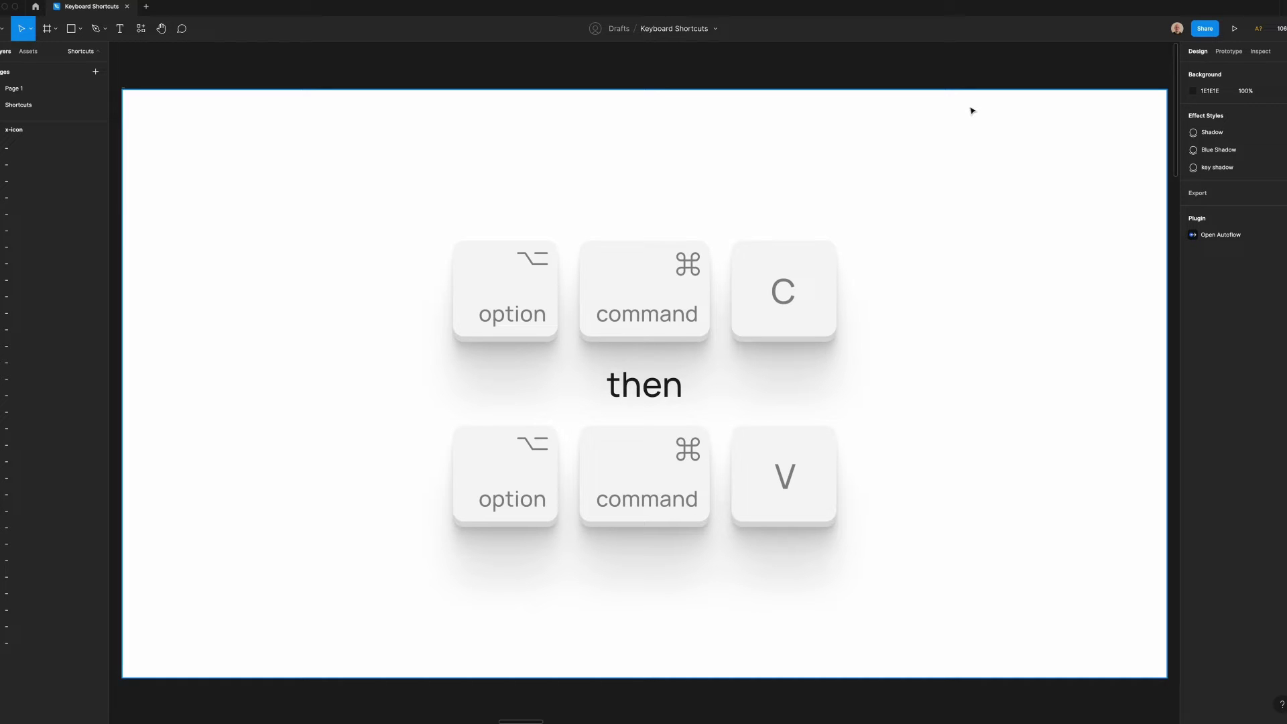
key(n)
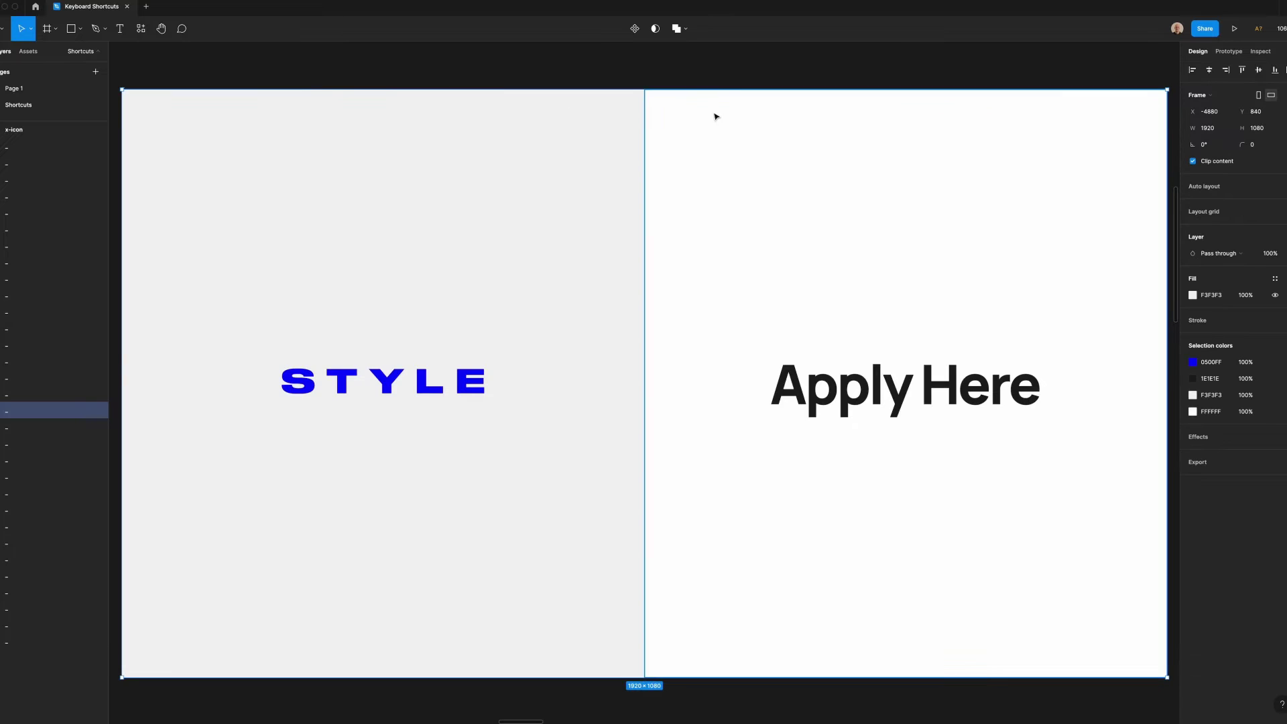
- Paste STYLE's blue wide bold text properties onto Apply Here, then advance to the Shortcut #5 slide
click(438, 375)
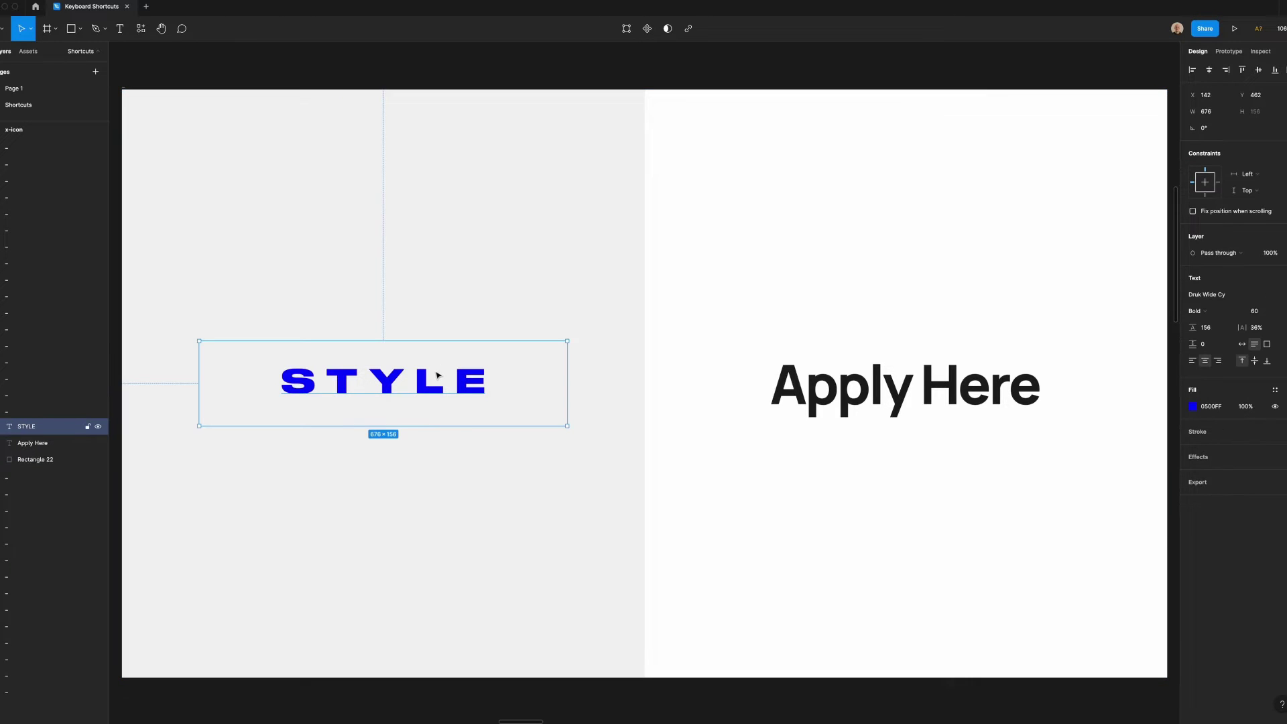
key(alt)
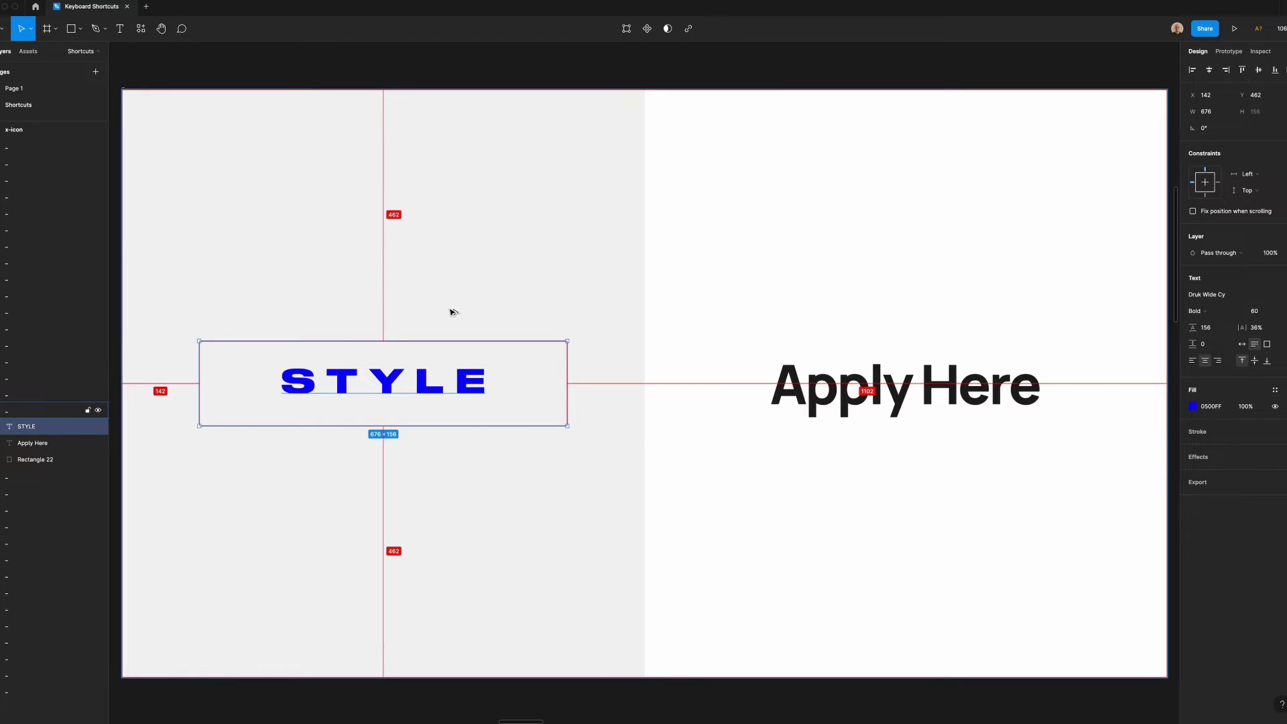
click(806, 383)
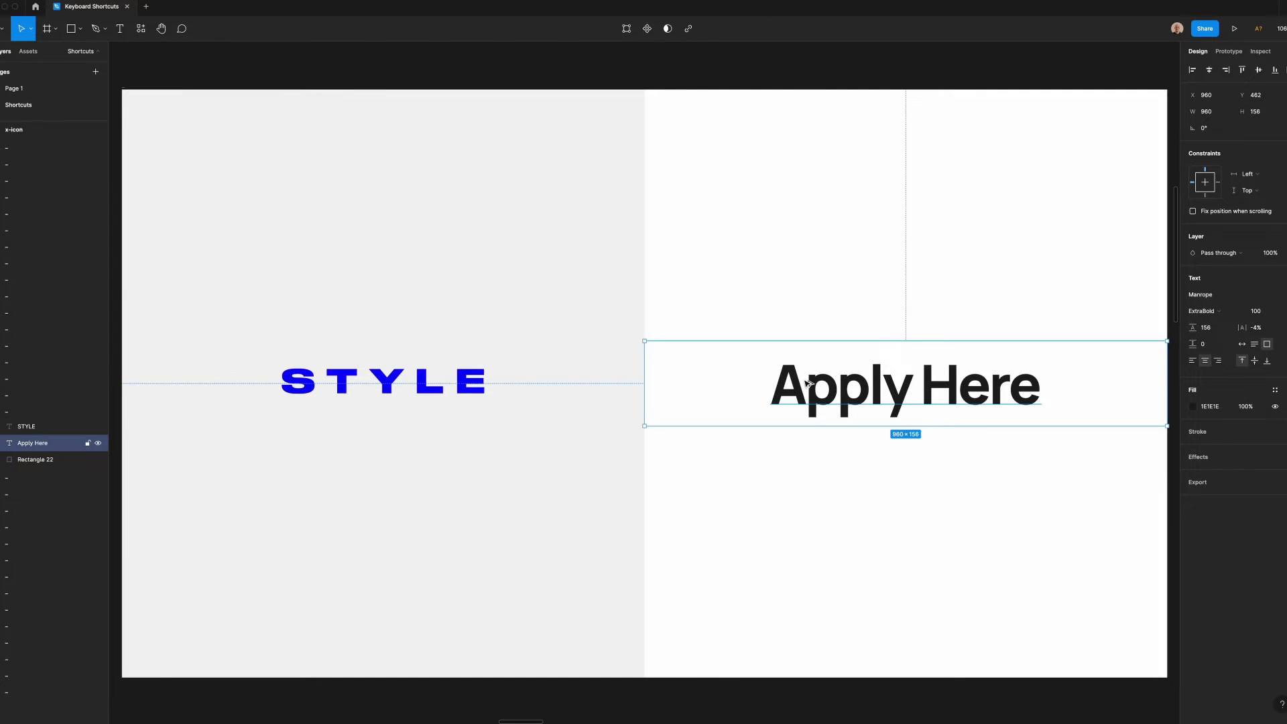
key(ctrl+alt+v)
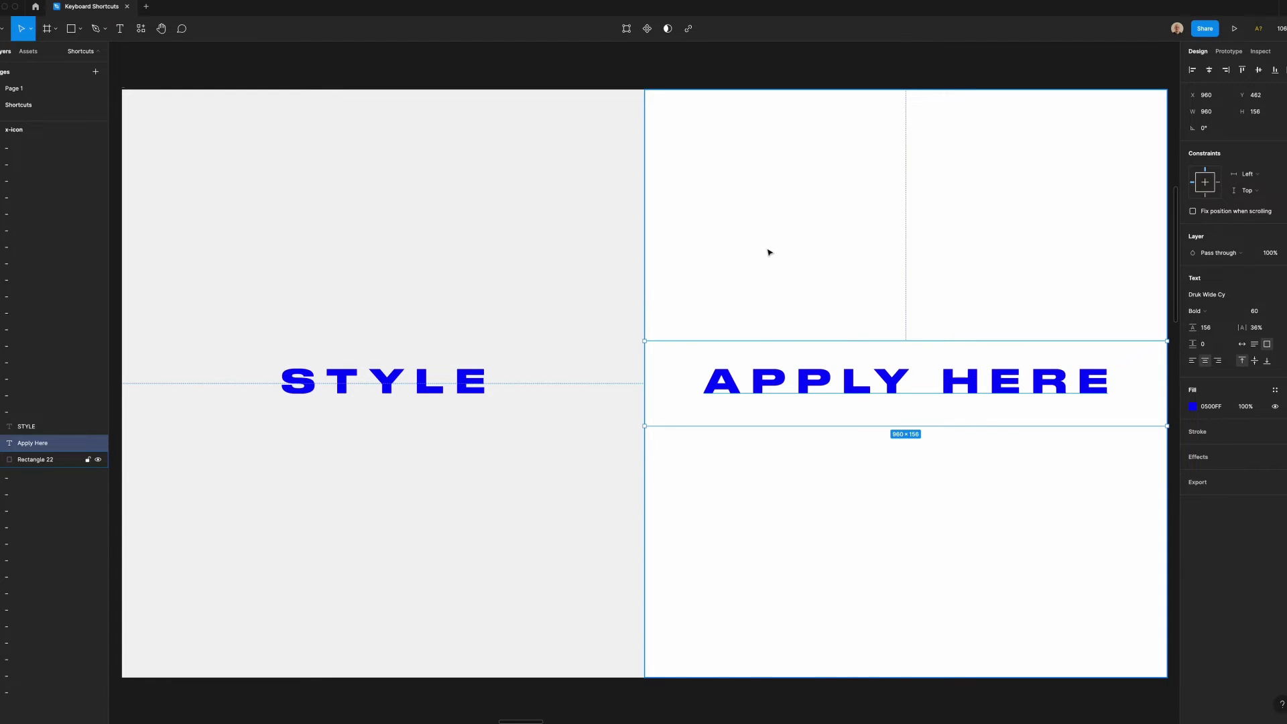
key(n)
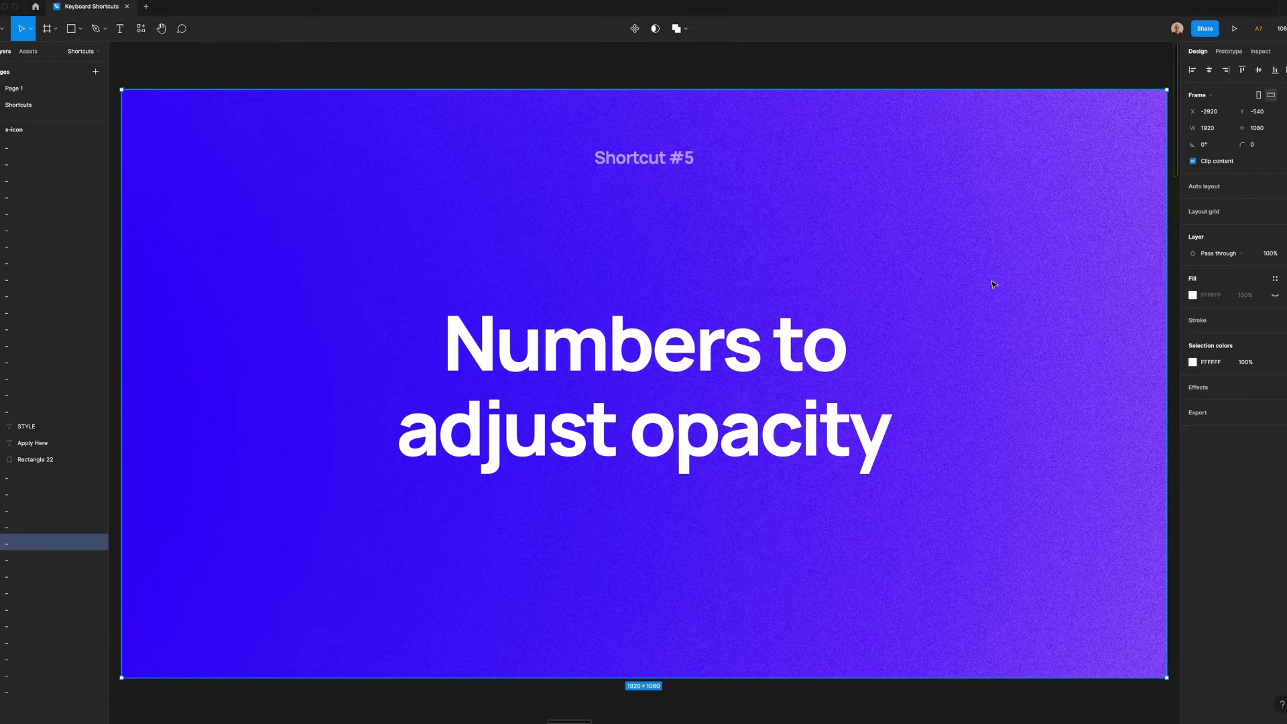
- Move to the opacity demo slide and set the black square's opacity to 0%
key(n)
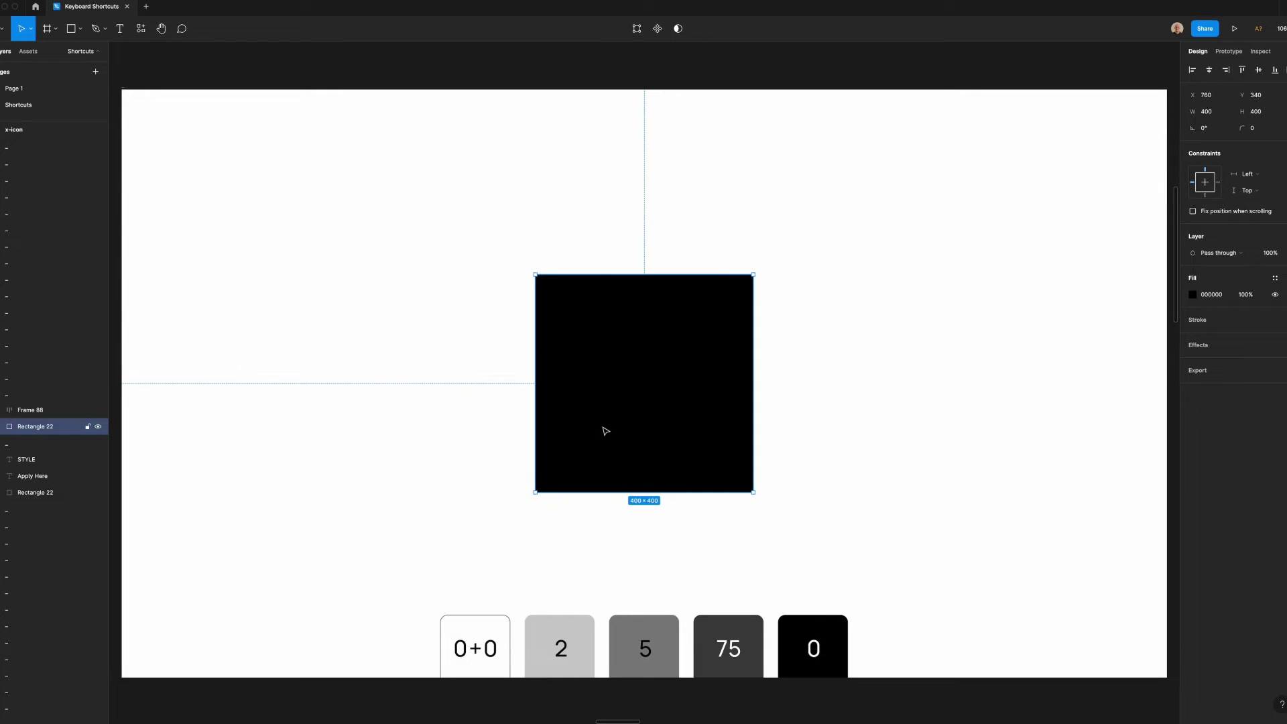
key(0)
key(0)
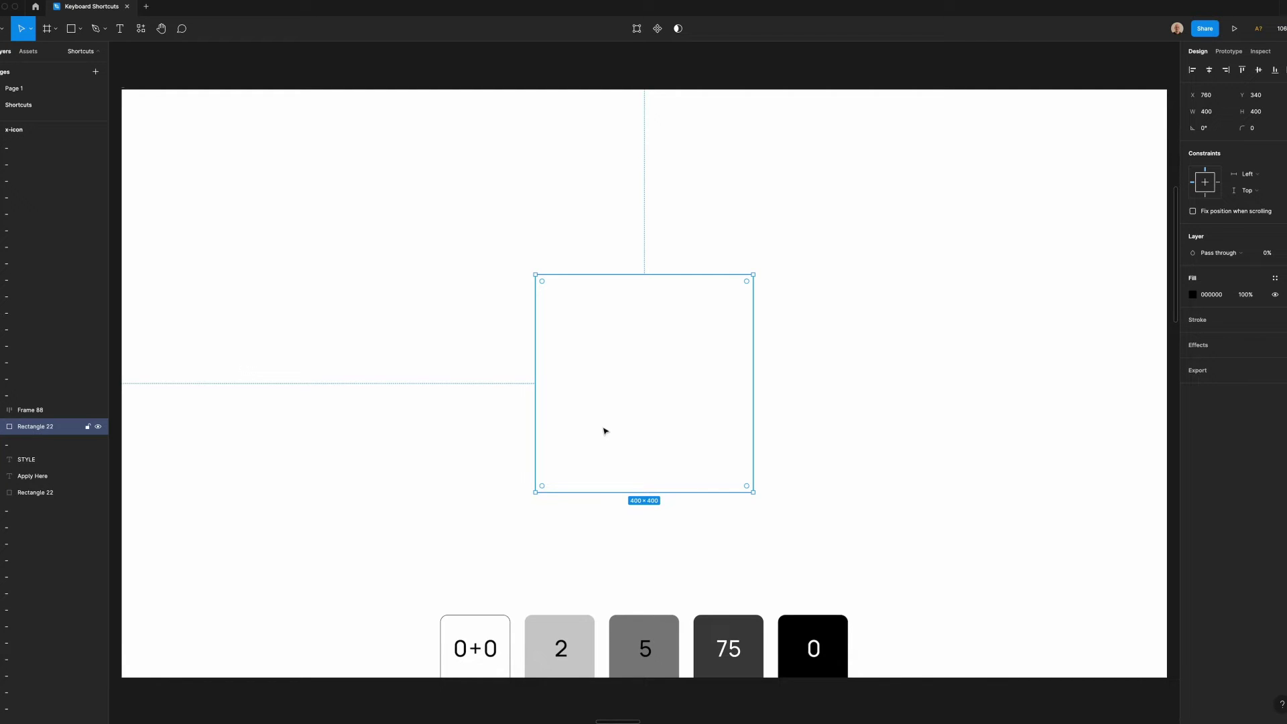
key(2)
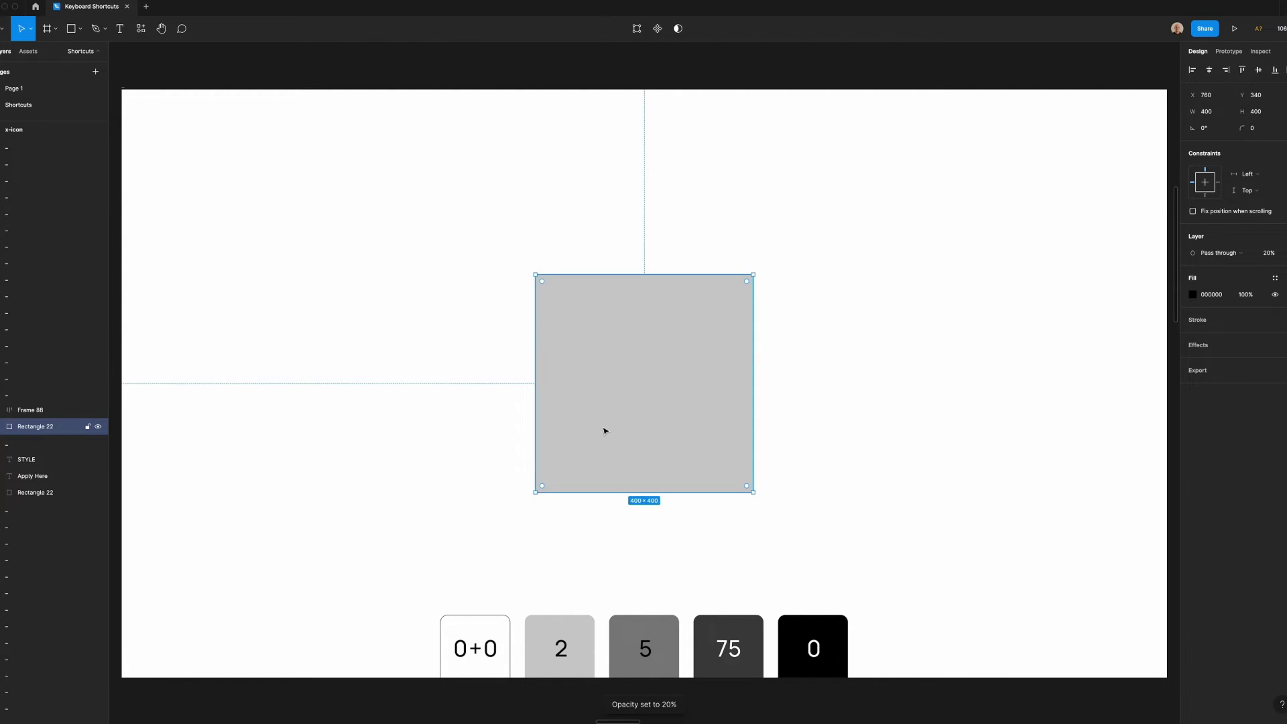
key(5)
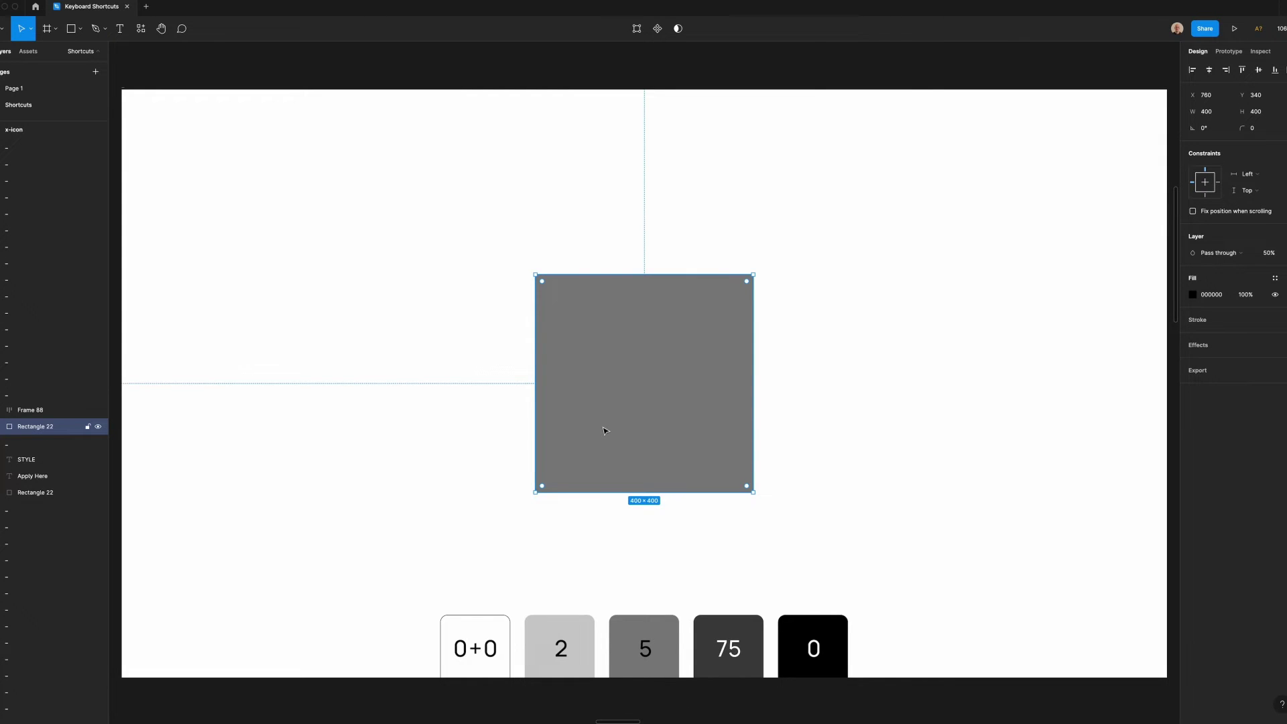
key(7)
key(5)
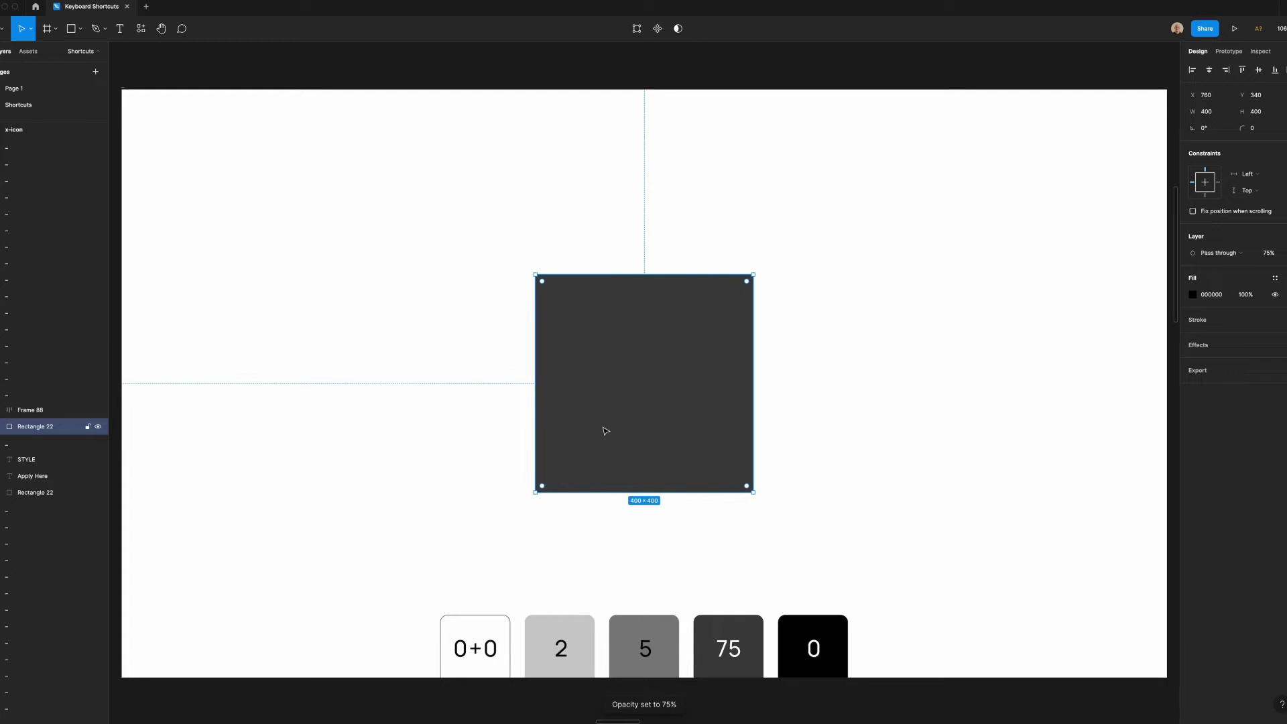
key(0)
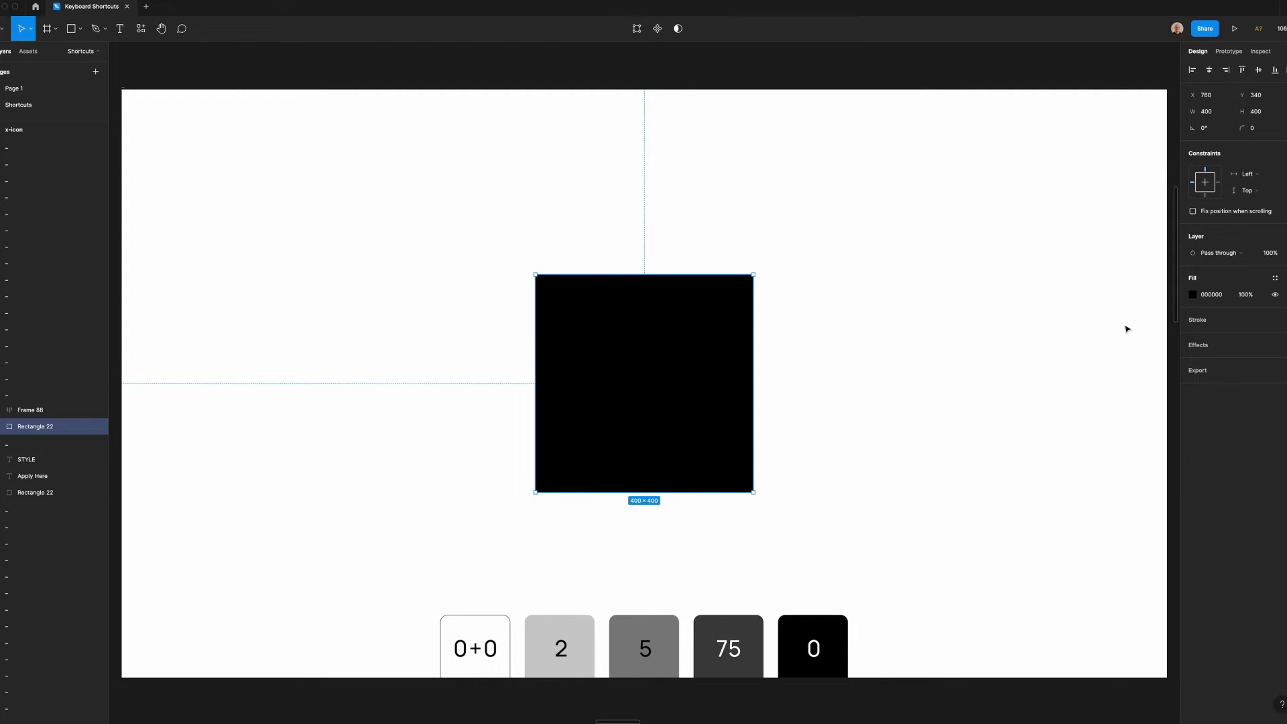
key(n)
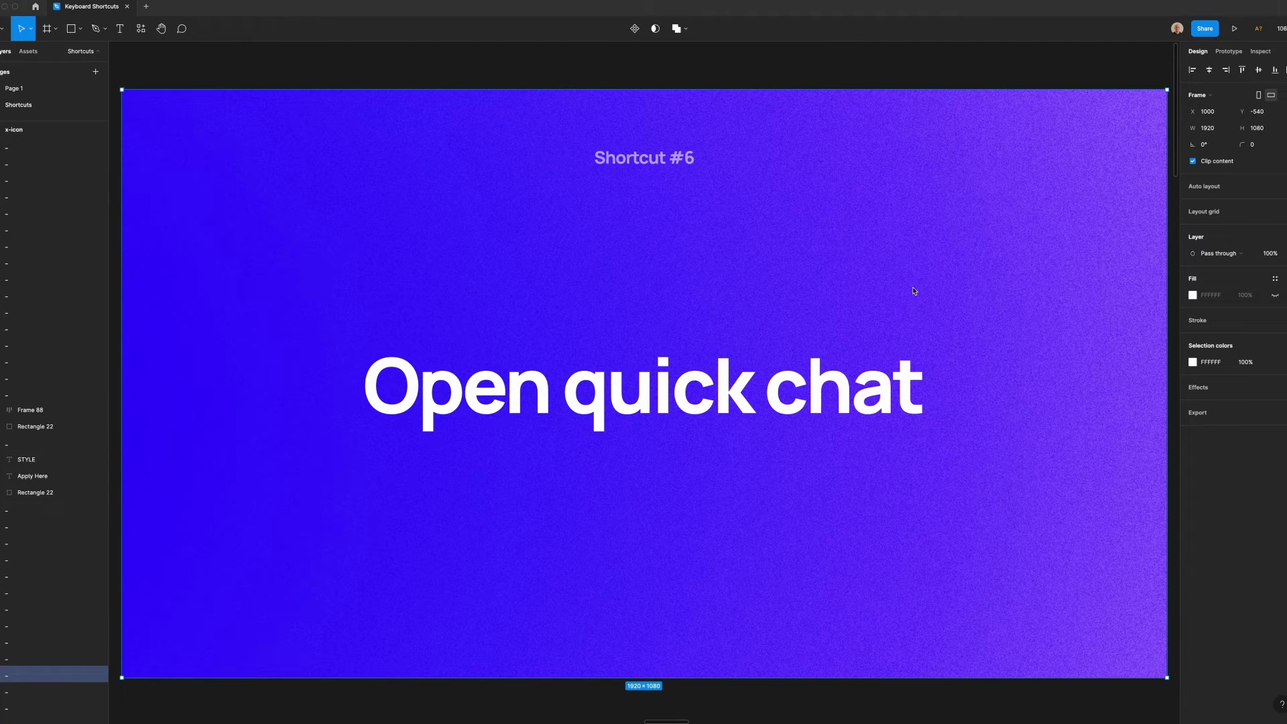
- On the quick-chat slide, post cursor-chat messages 'Hi there' and 'Hello', then move to Shortcut #7
key(n)
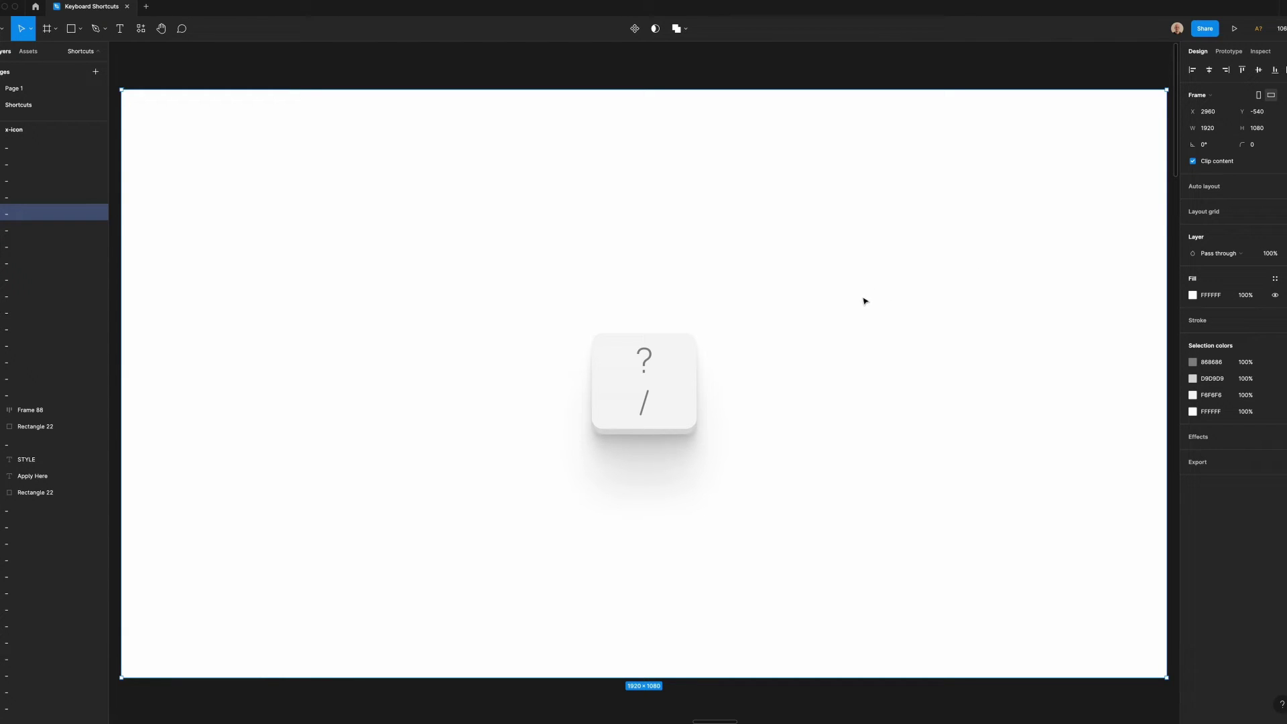
key(slash)
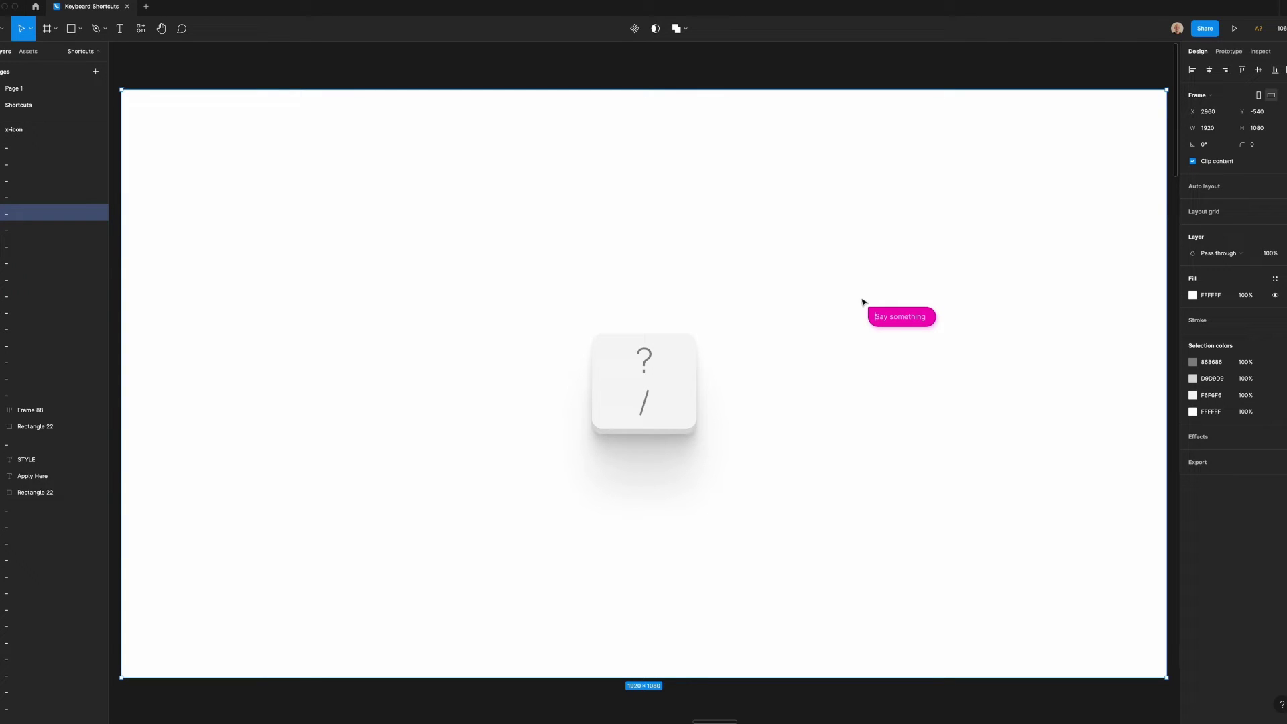
text(Hi there)
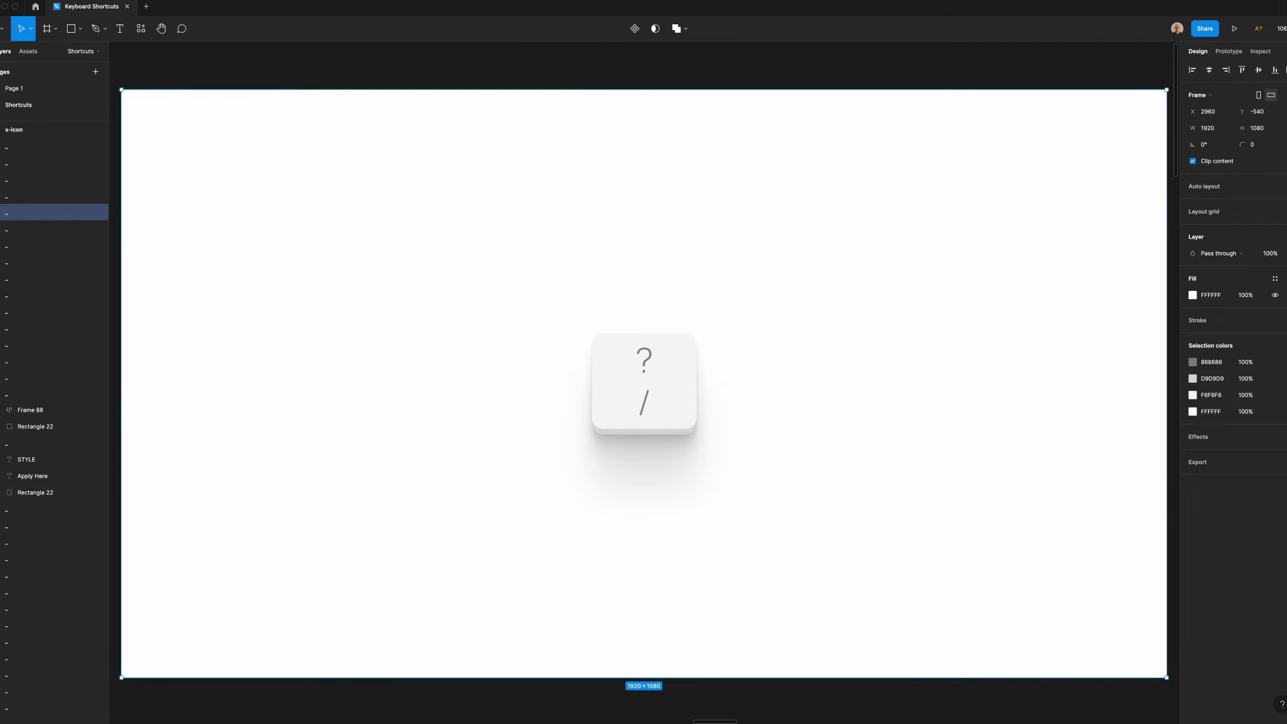
text(/Hello)
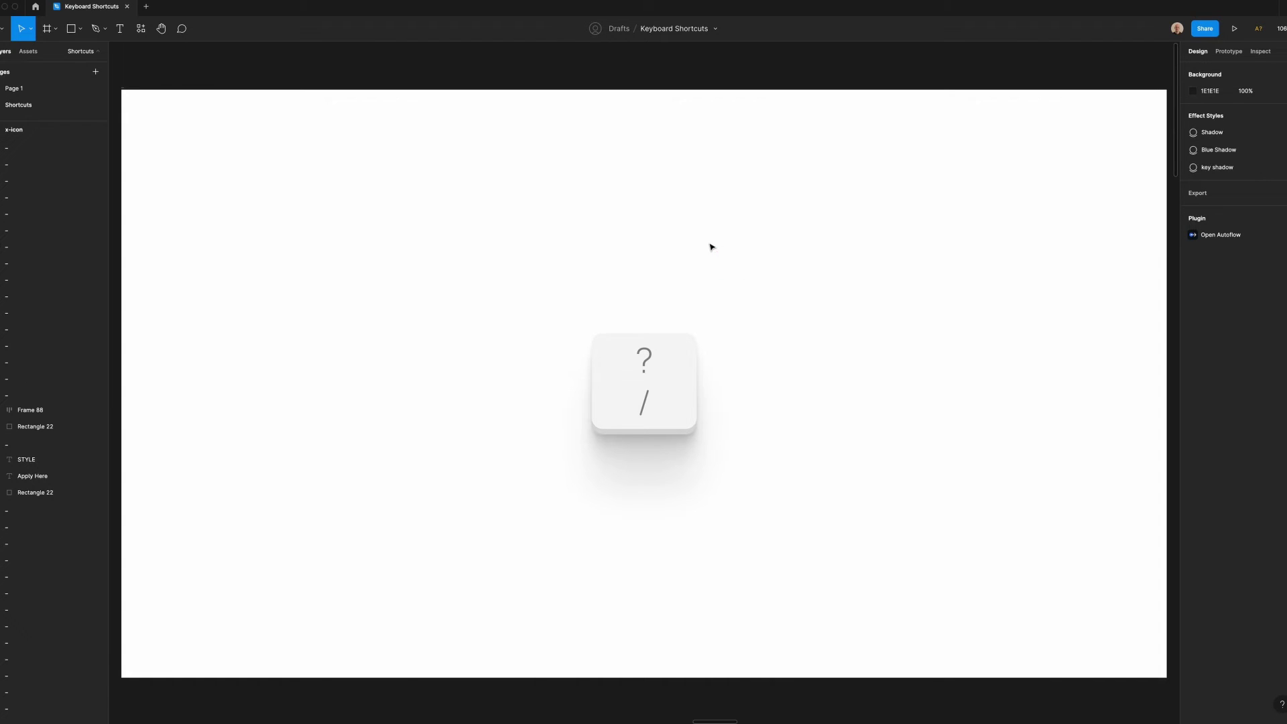
key(n)
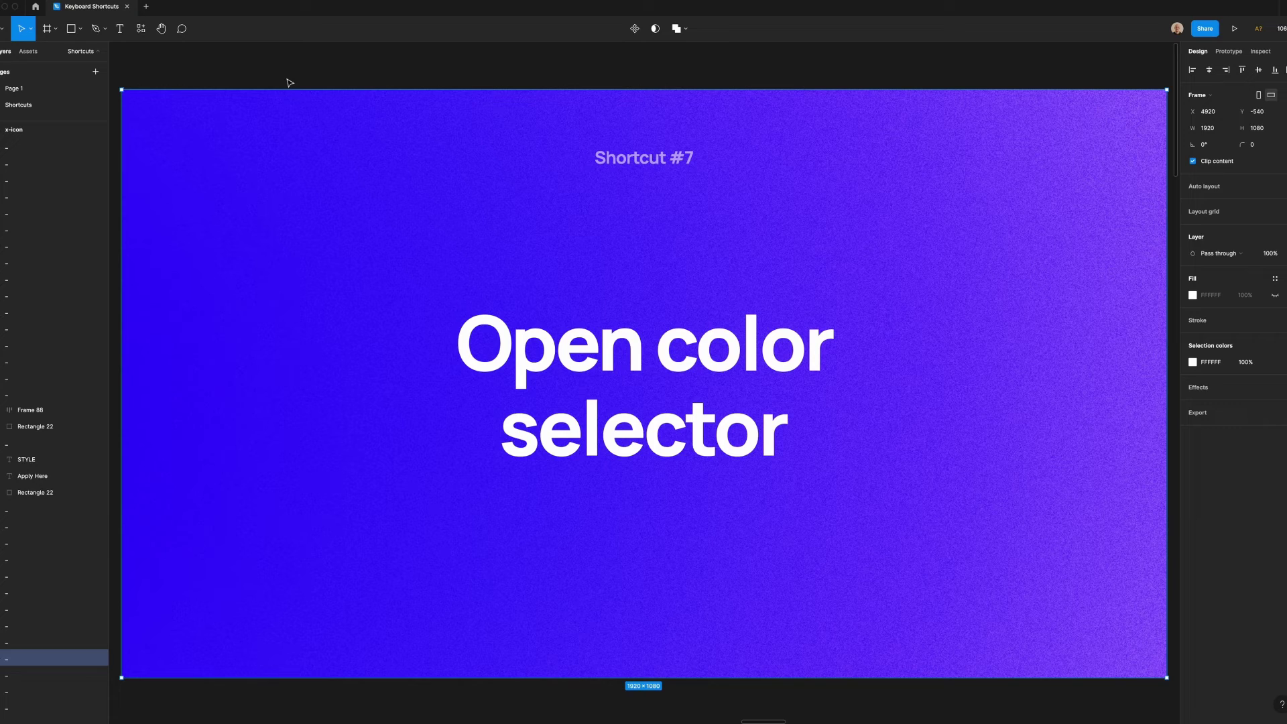
- Advance to the Mona Lisa slide and open the grey square's fill colour picker
key(n)
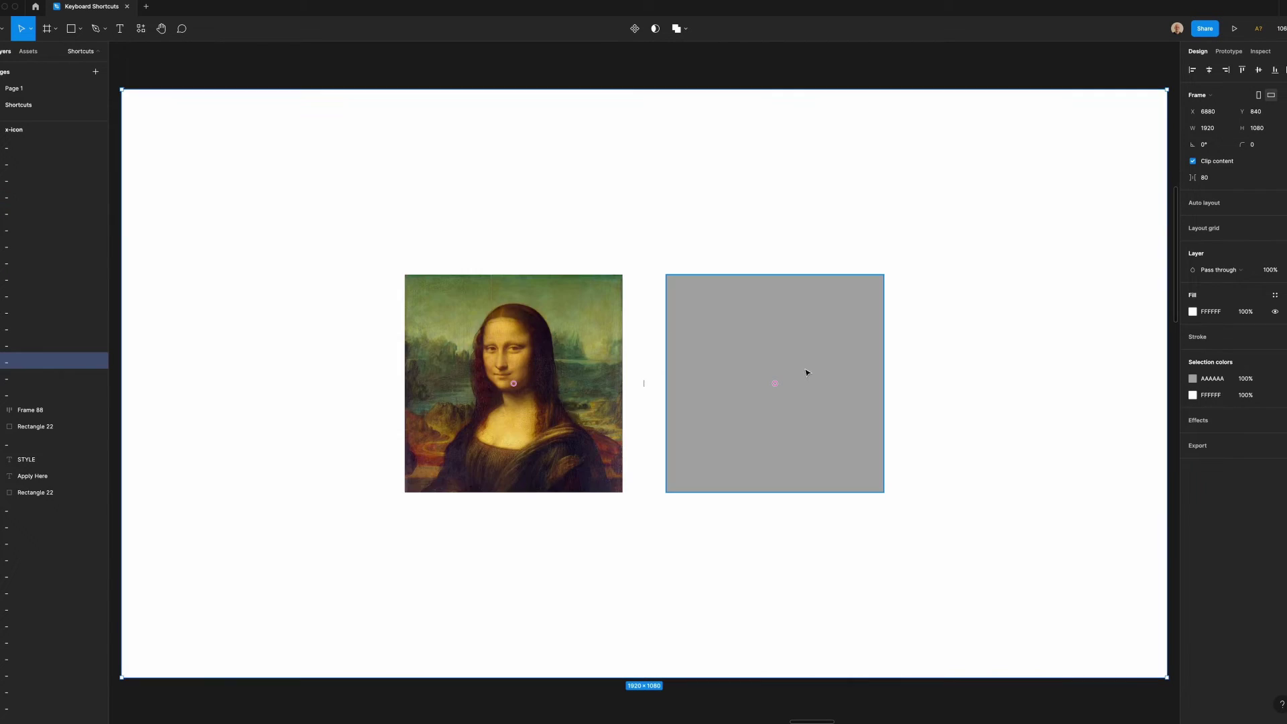
key(n)
click(756, 388)
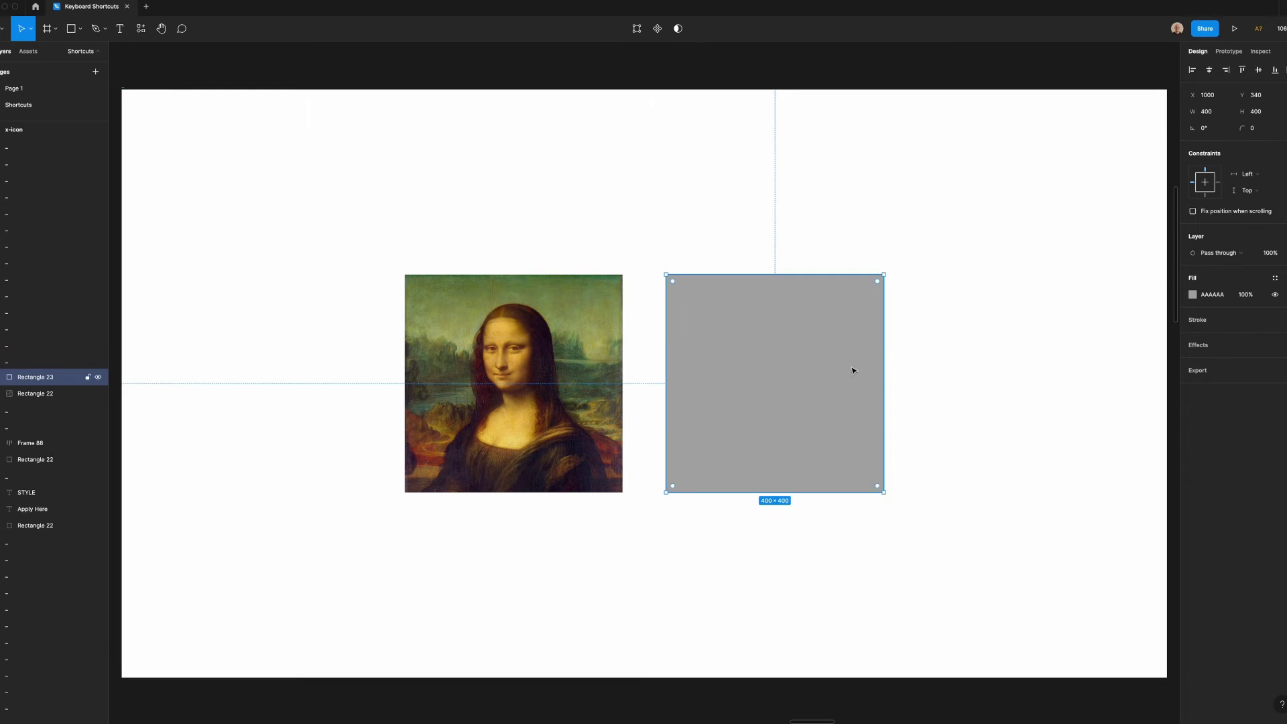
click(1192, 296)
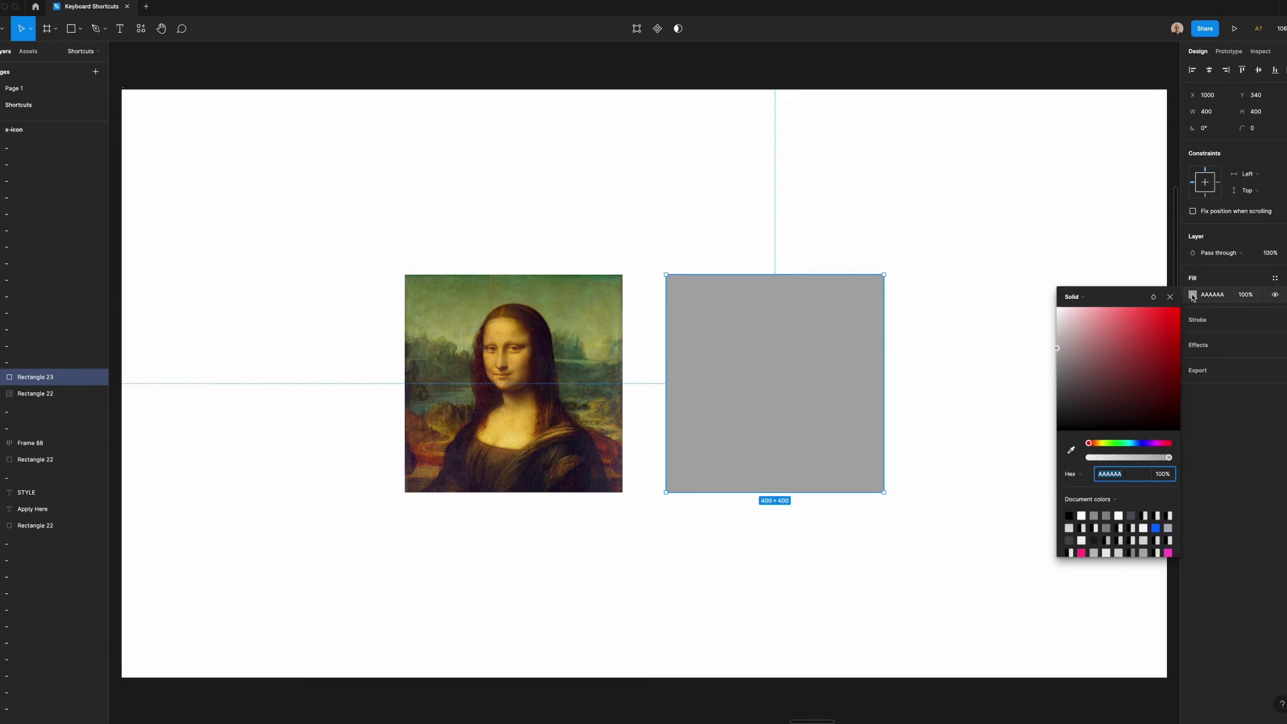
- Eyedrop the Mona Lisa's olive 979758 into the square's fill, then advance to Shortcut #8
click(1072, 451)
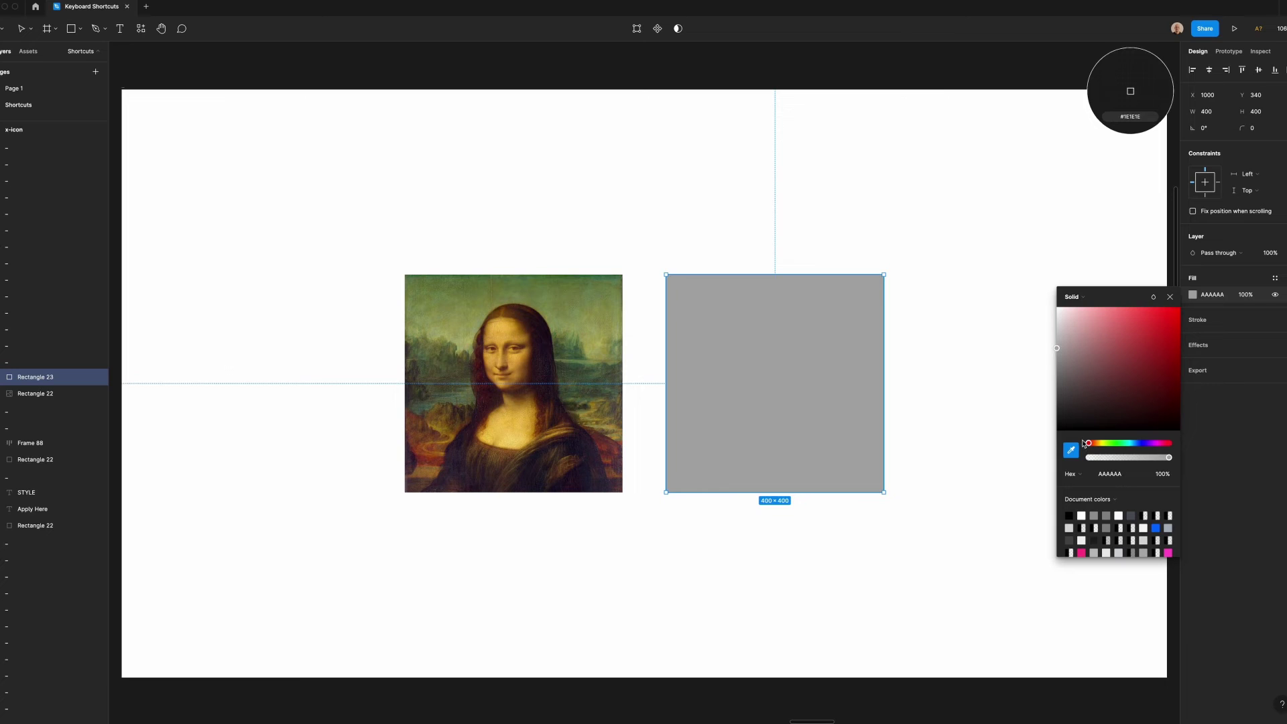
click(546, 366)
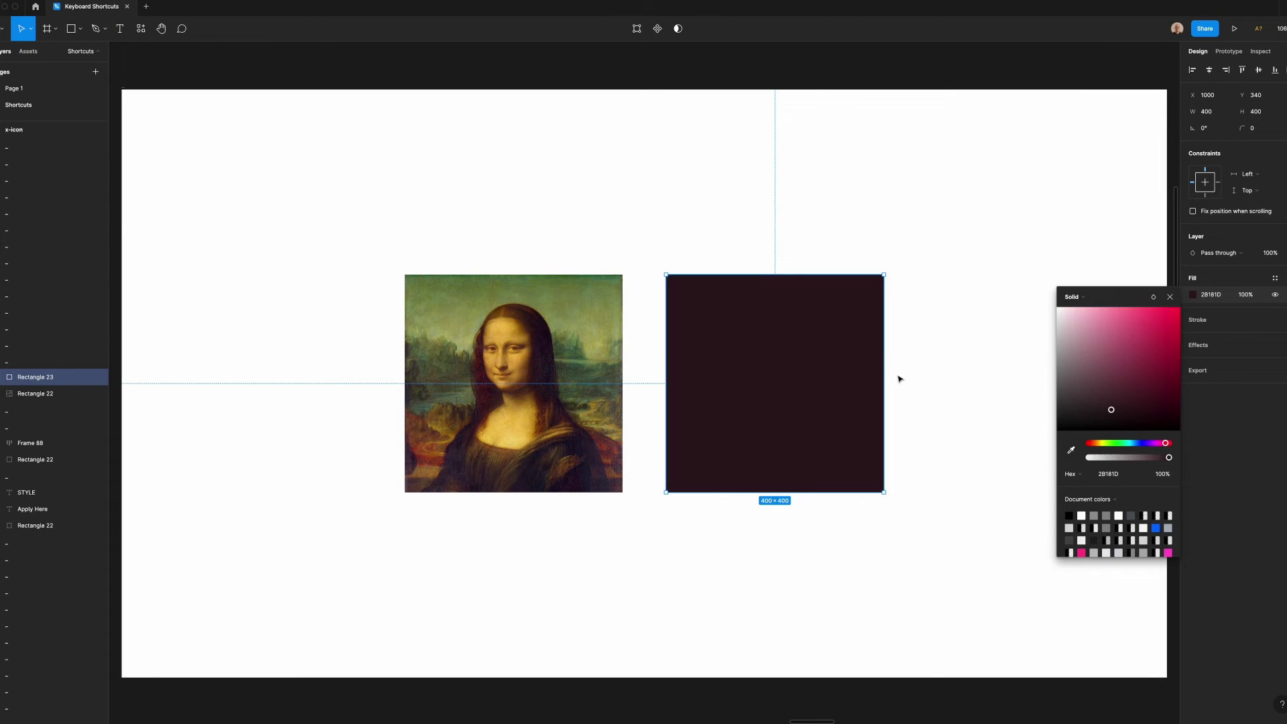
key(super+z)
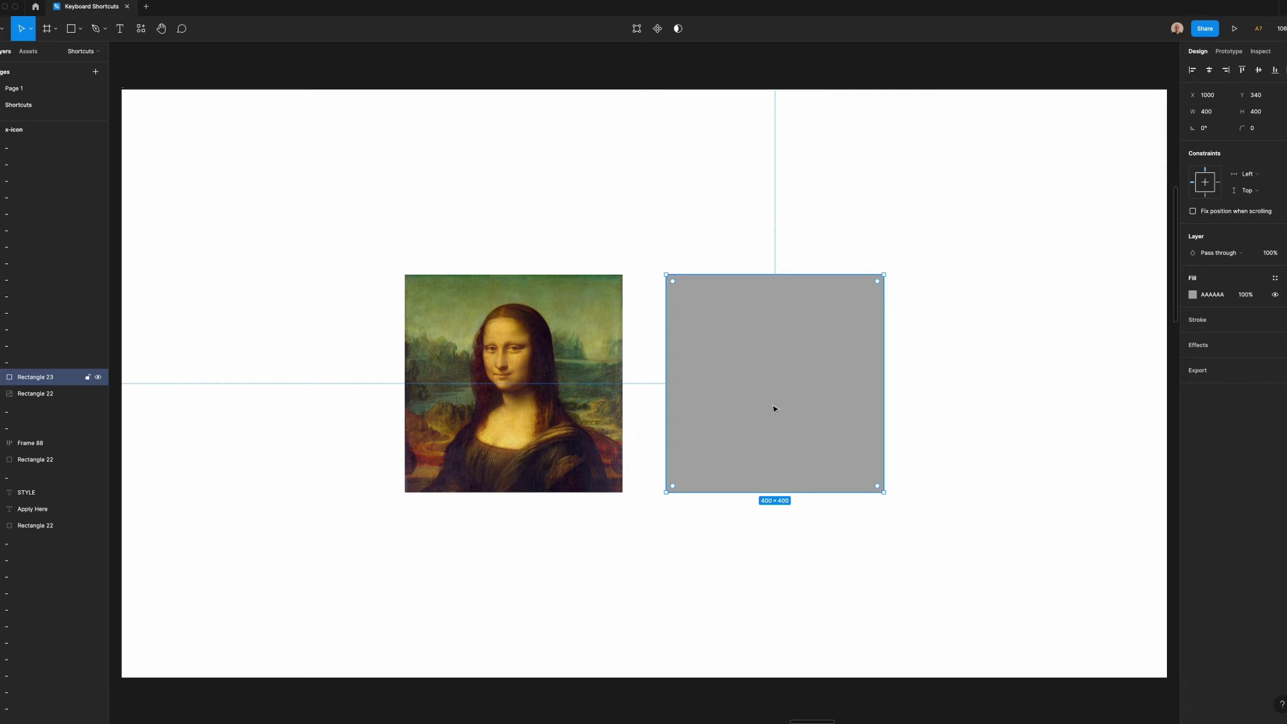
key(i)
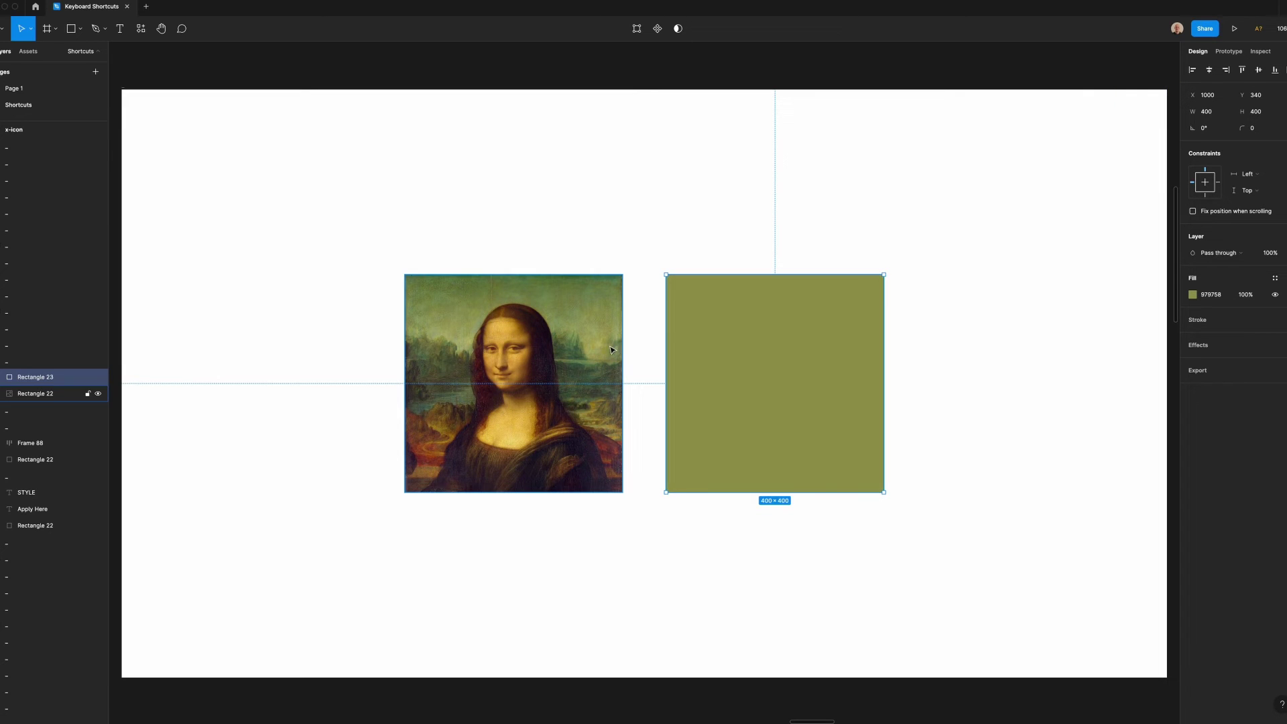
click(616, 355)
key(n)
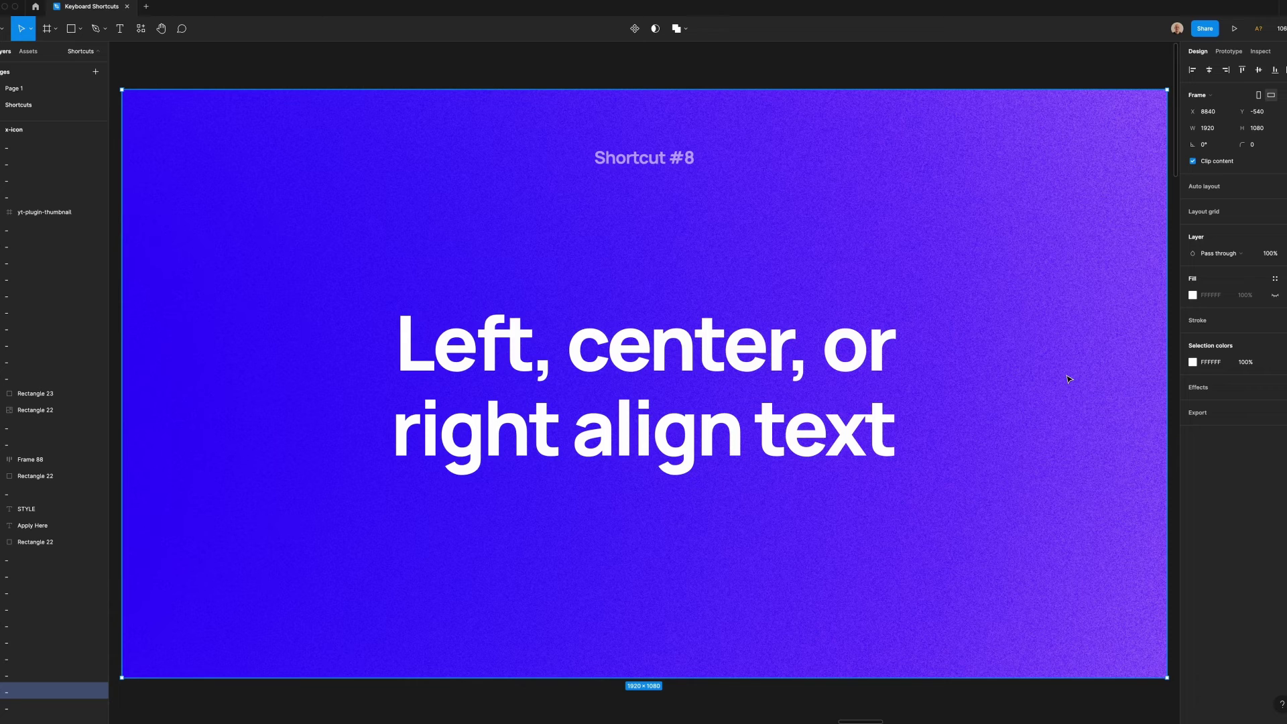
- On the text alignment demo slide, try the alignment buttons on the first line, then undo
key(n)
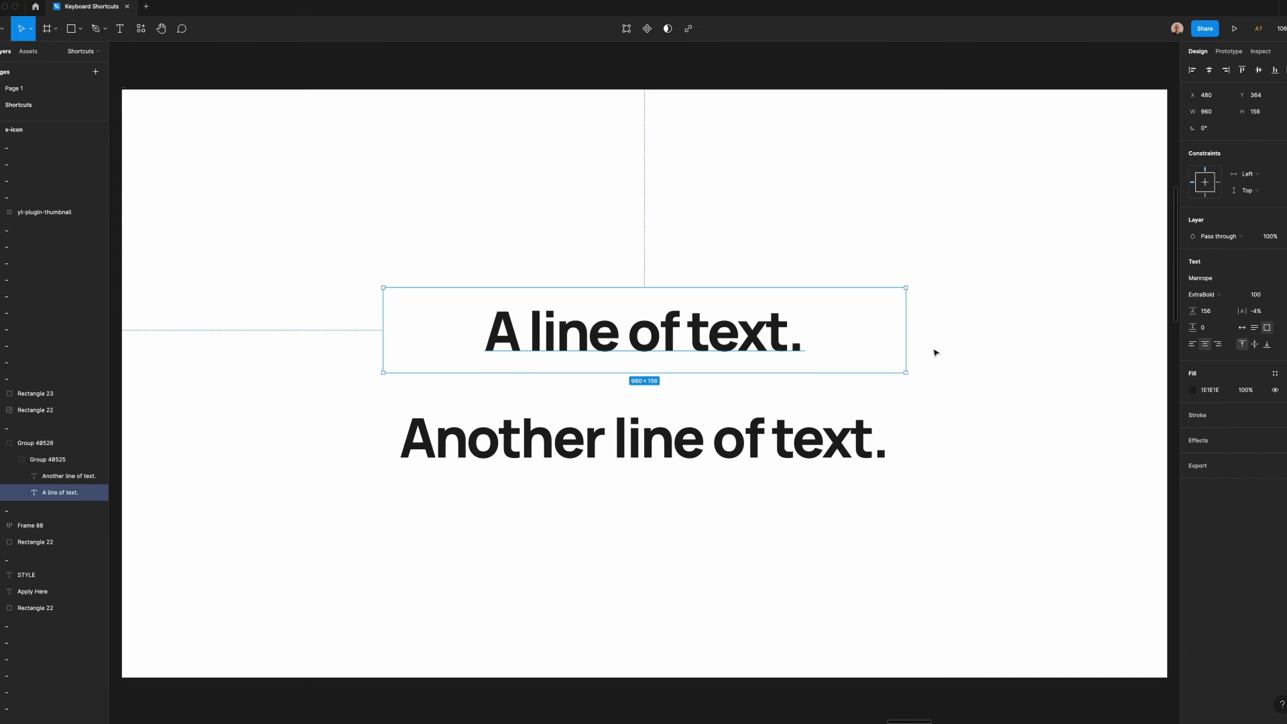
click(1191, 345)
click(1208, 346)
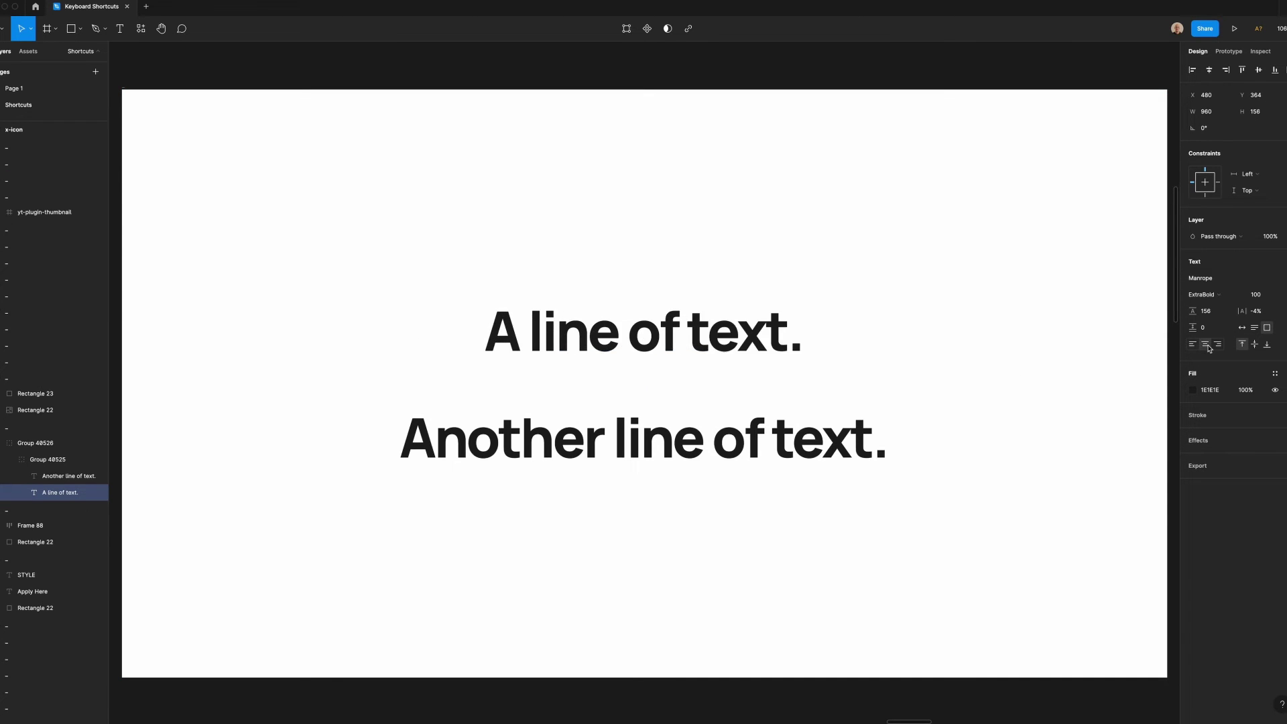
click(947, 336)
key(ctrl+z)
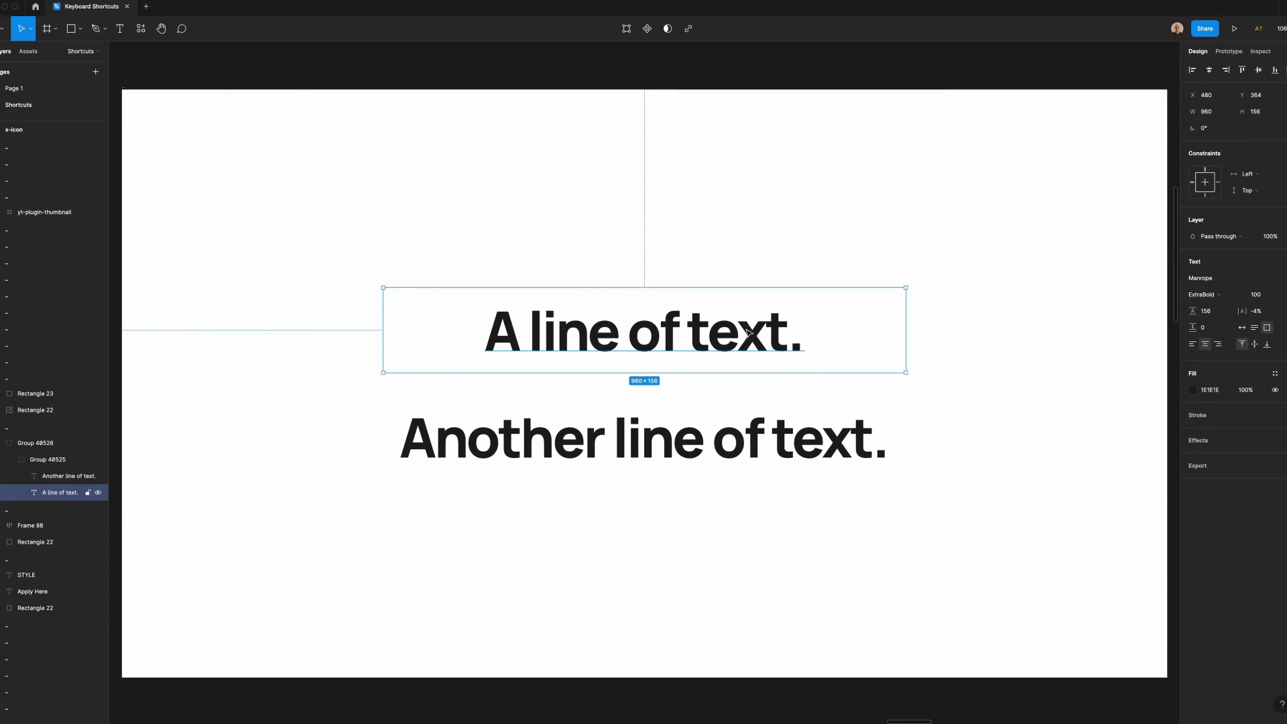
- Switch the first text line through left, centre and right alignment with shortcuts
key(ctrl+alt+l)
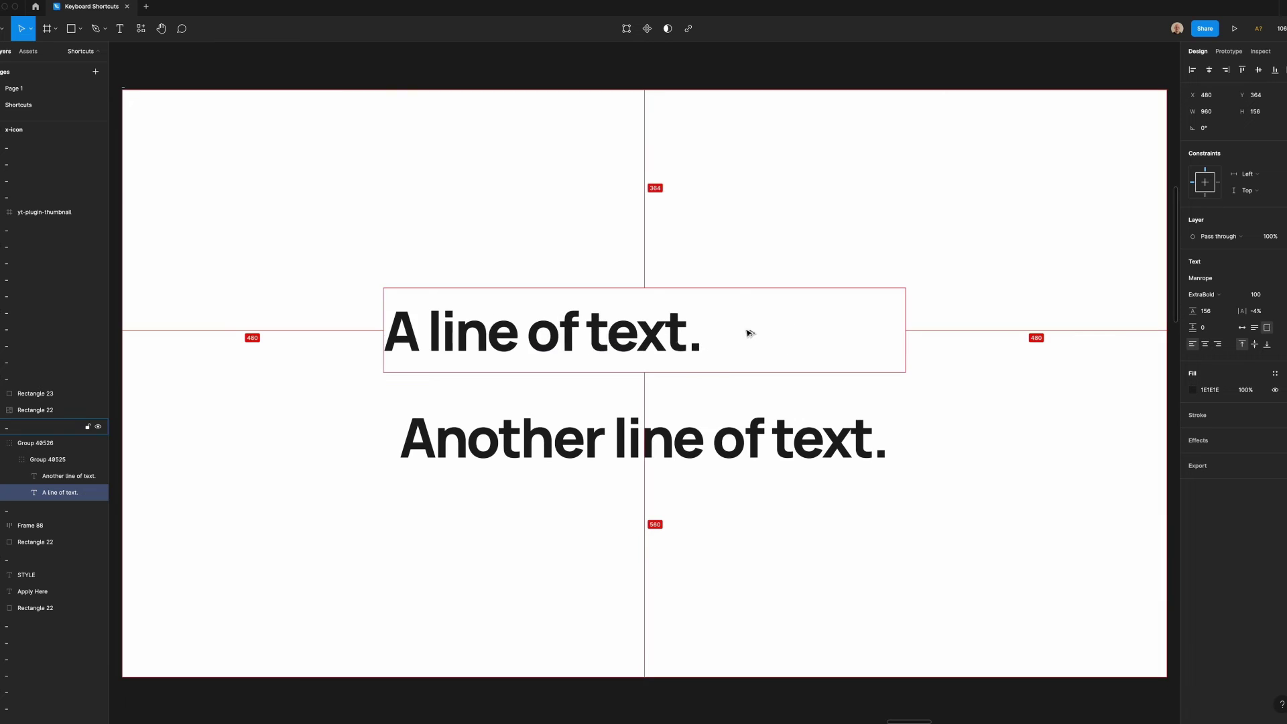
key(ctrl+alt+t)
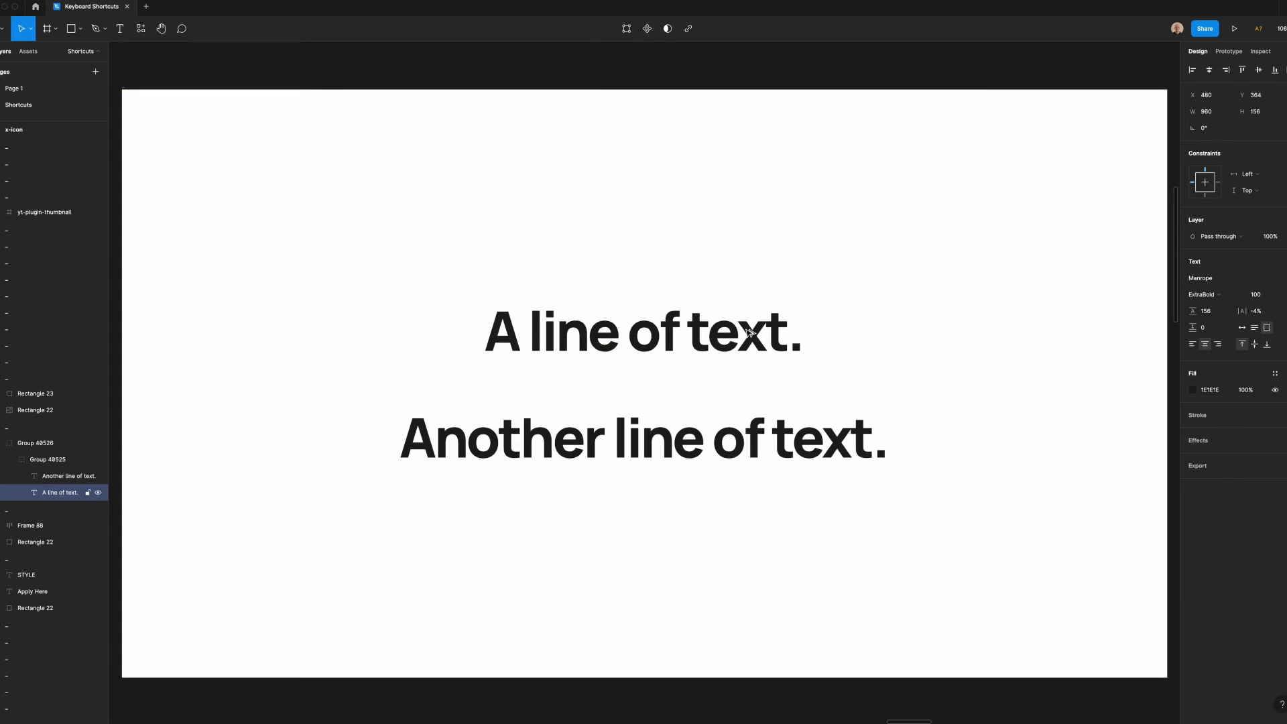
key(ctrl+alt+r)
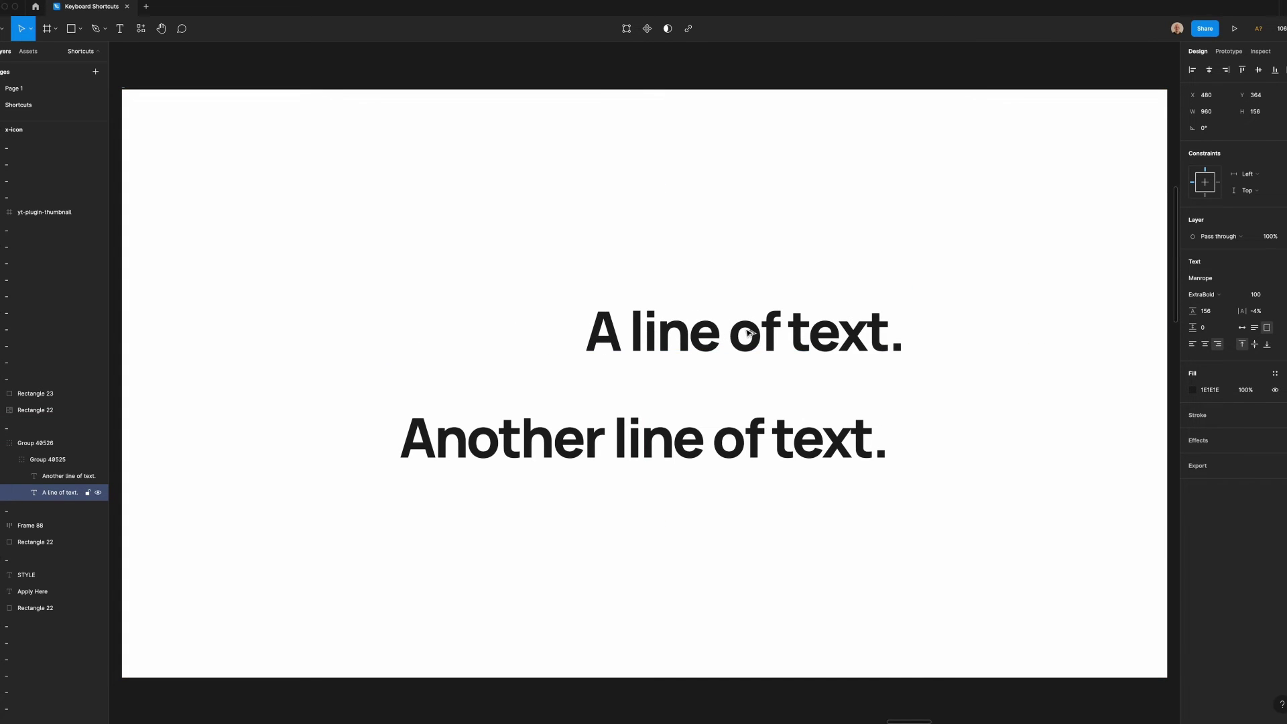
- Select both lines, align them right, centre, then left, and advance to Shortcut #9
shift+click(753, 440)
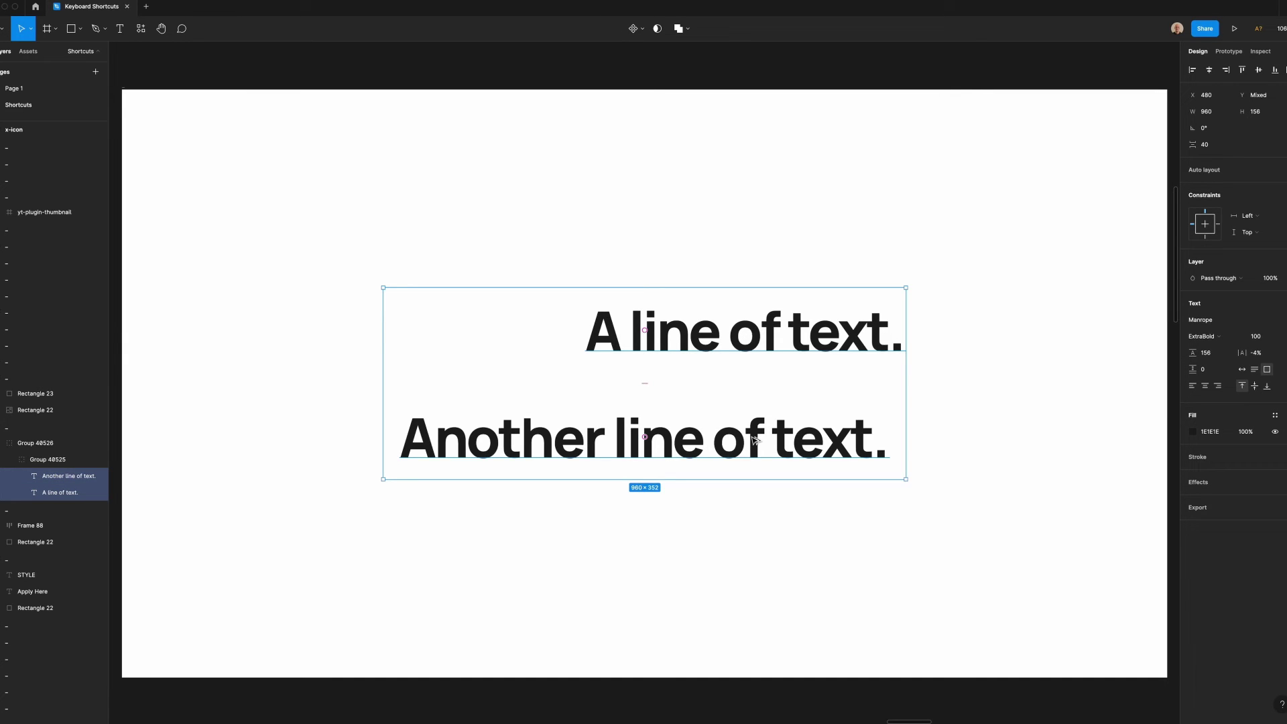
key(ctrl+alt+r)
key(ctrl+alt+t)
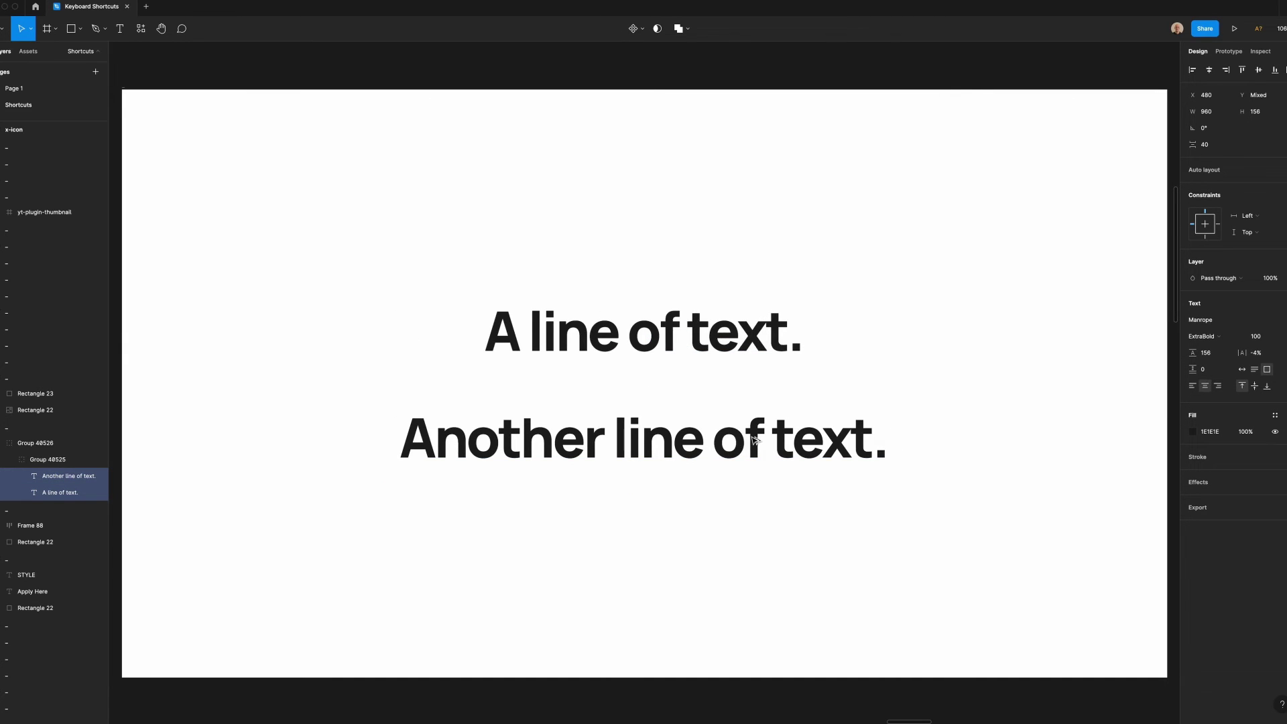
key(ctrl+alt+l)
key(n)
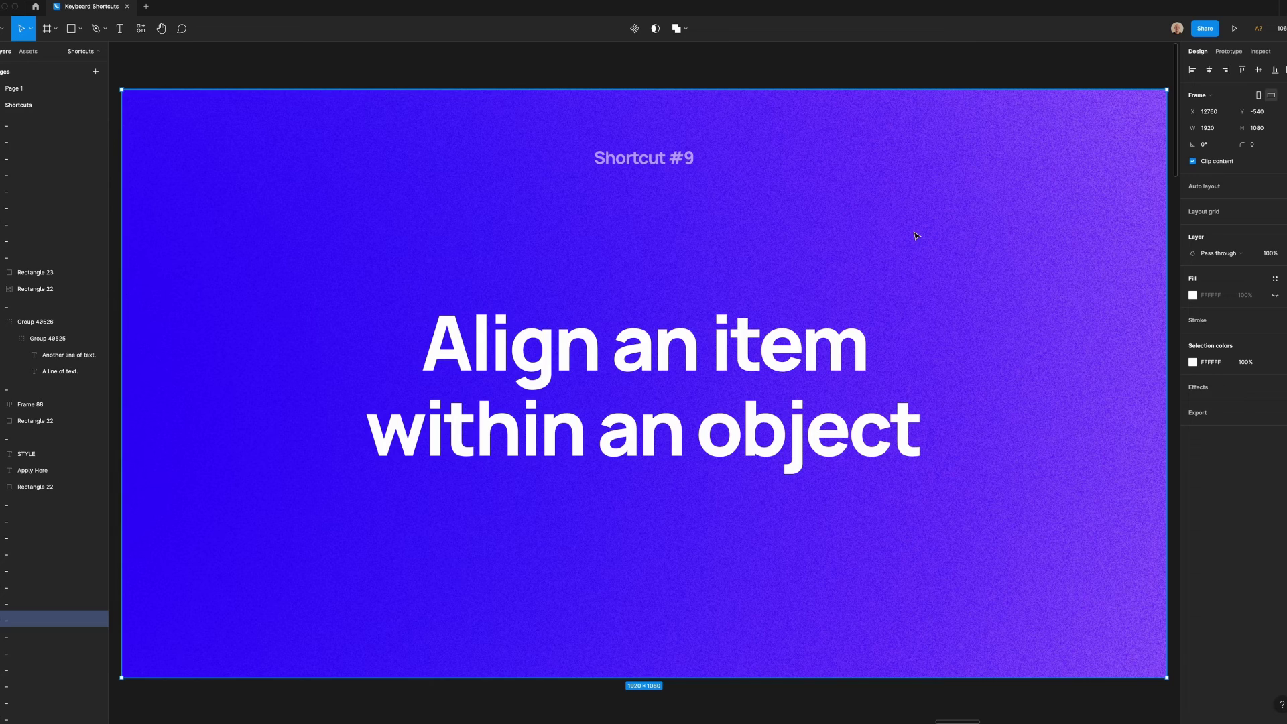
key(n)
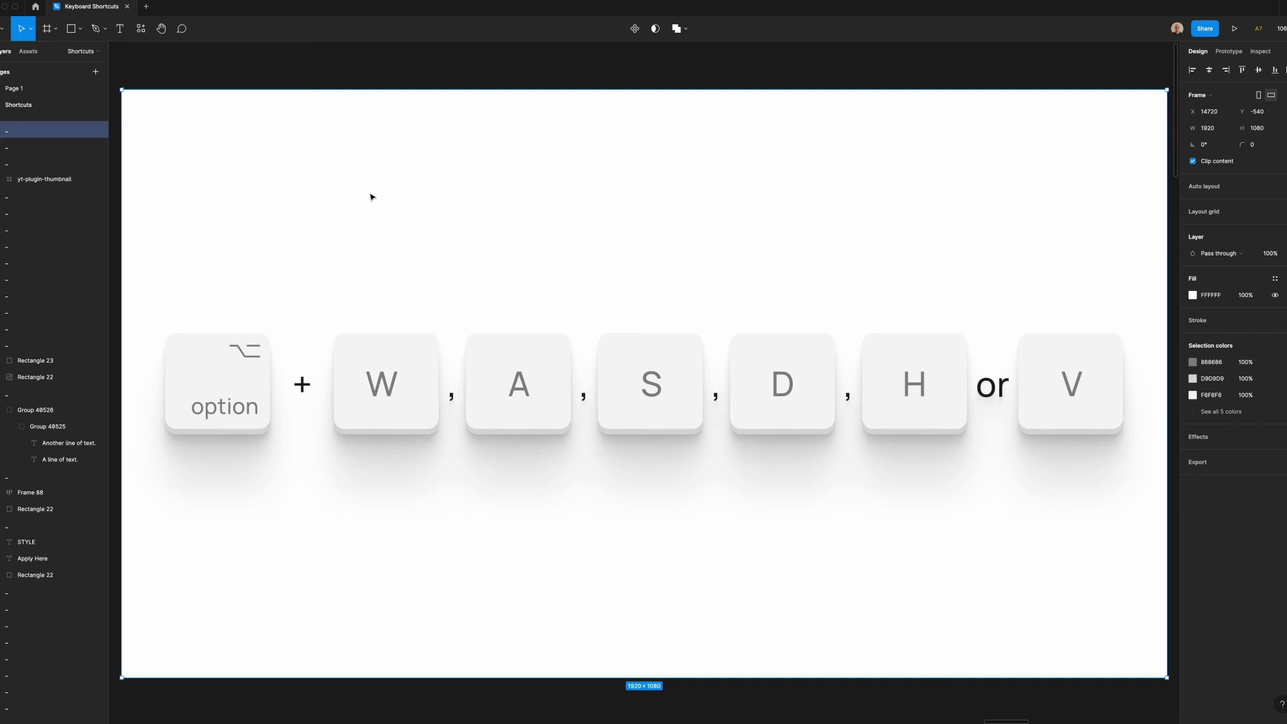
- Align the x-icon to the card's left, top, bottom and right edges, then centre it both ways
key(super+v)
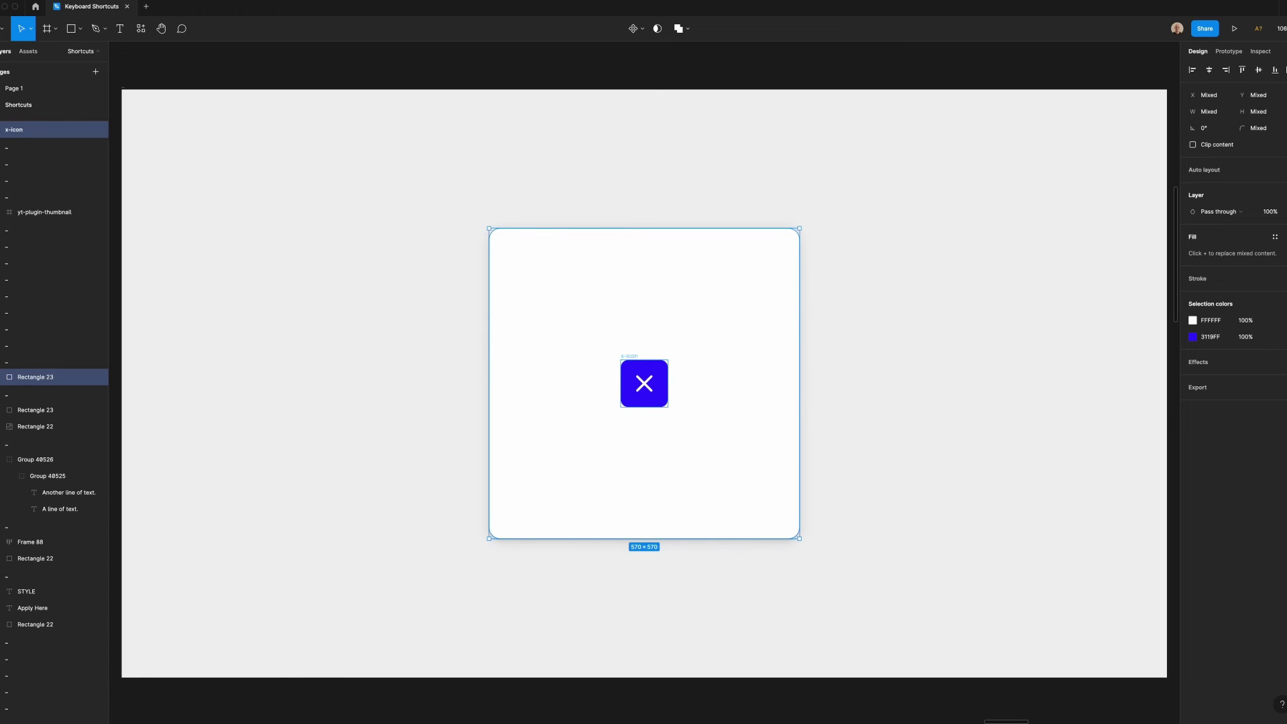
key(alt+a)
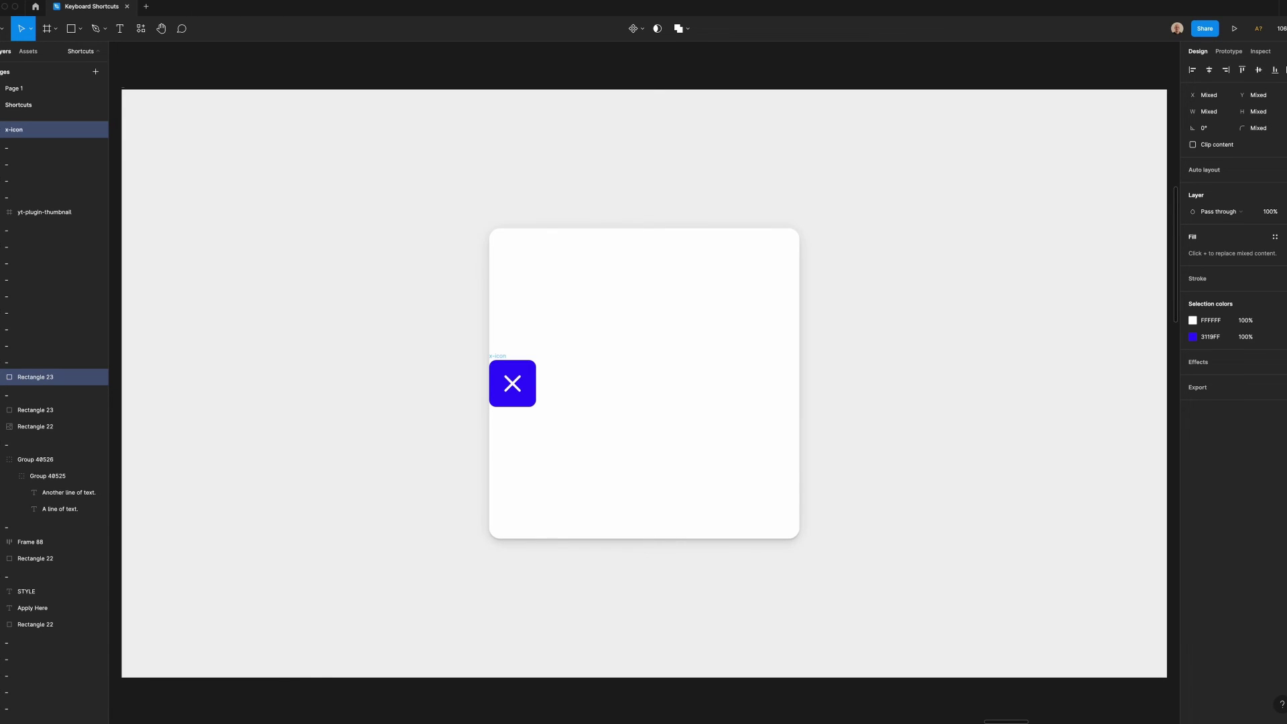
key(alt+w)
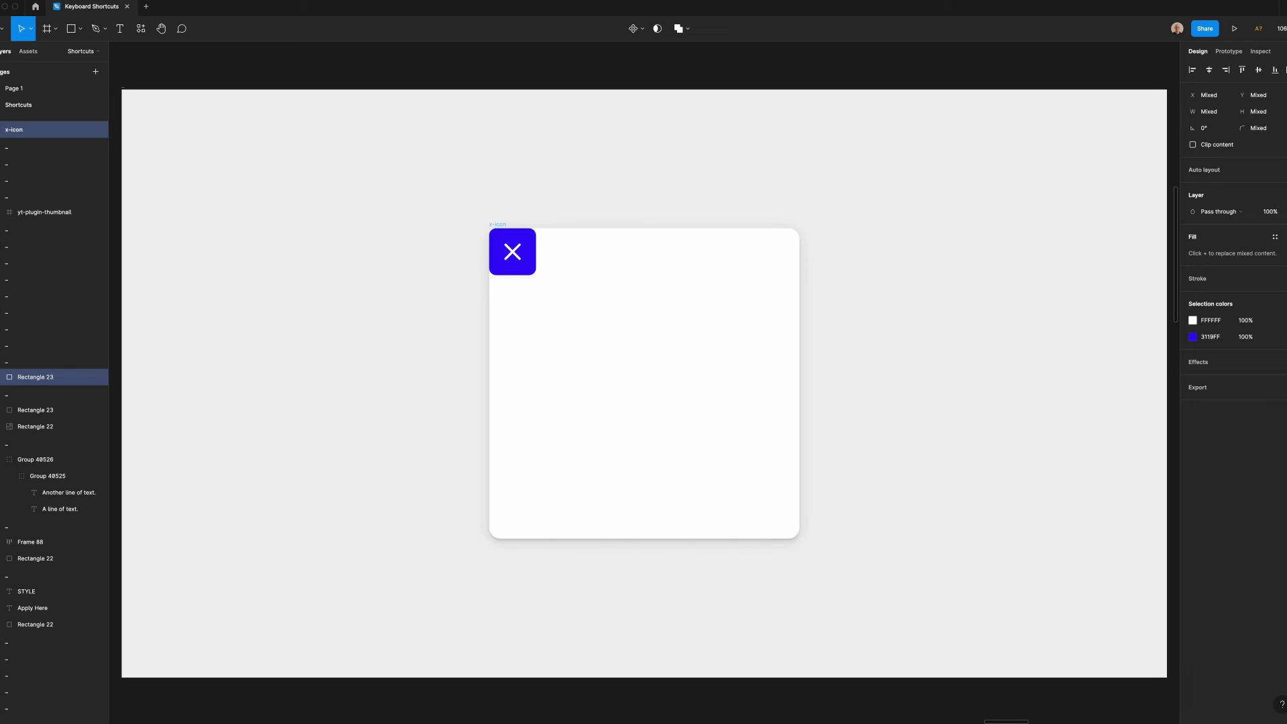
key(alt+s)
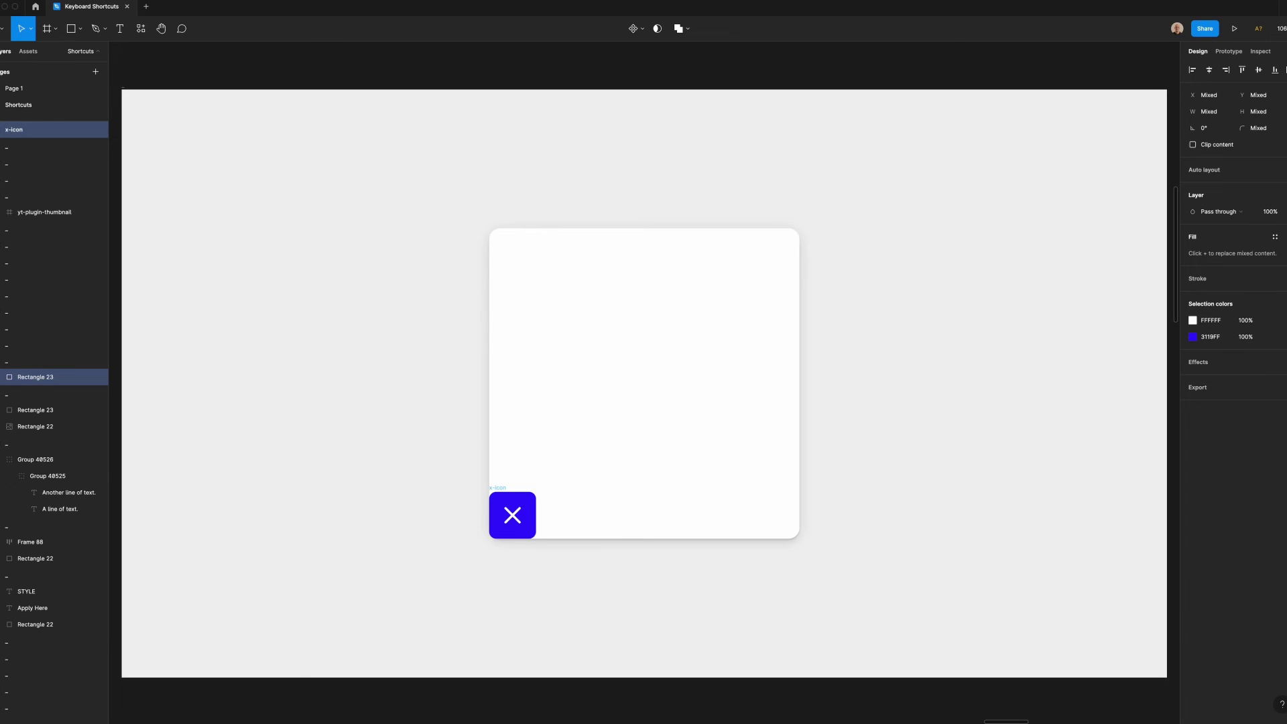
key(alt+d)
key(alt+h)
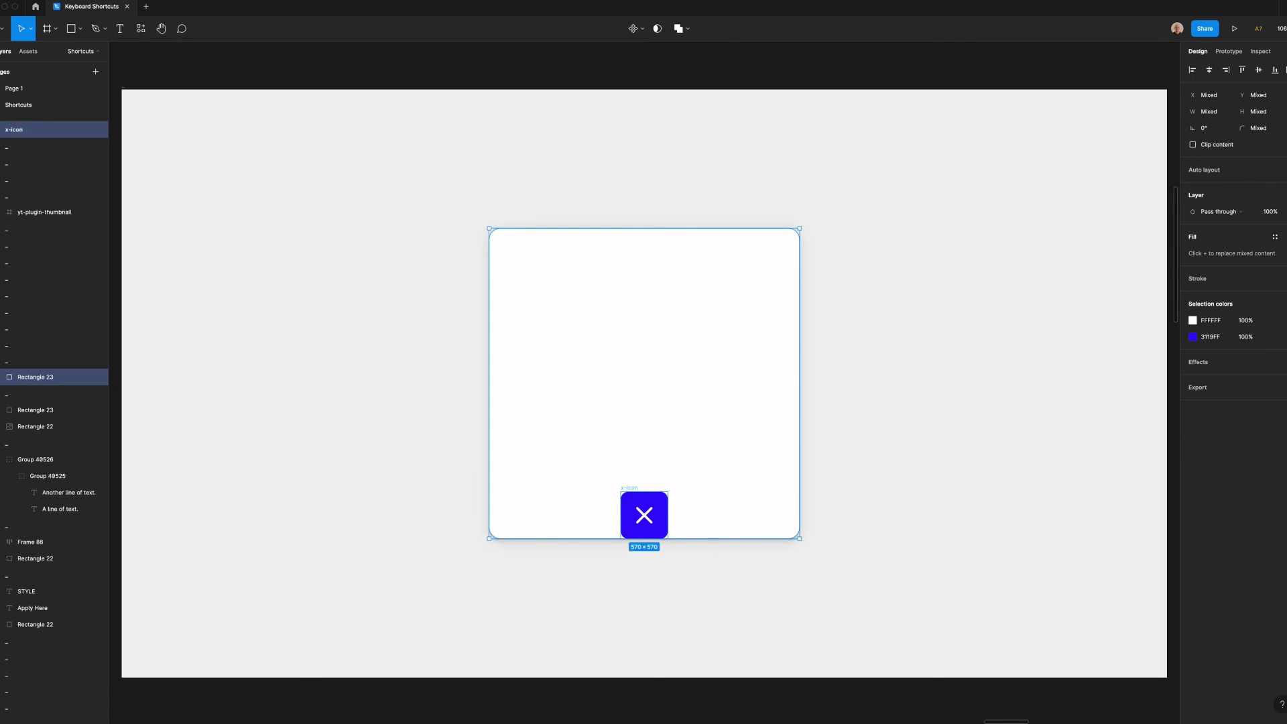
key(alt+v)
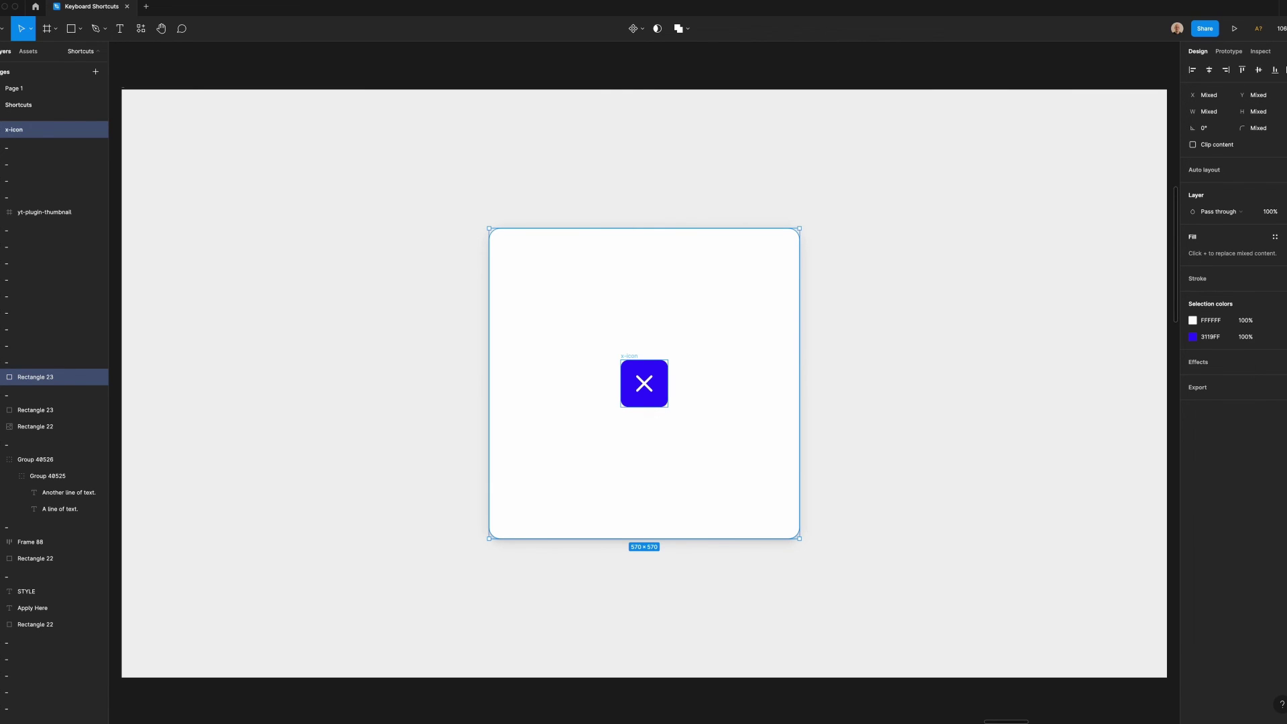
key(n)
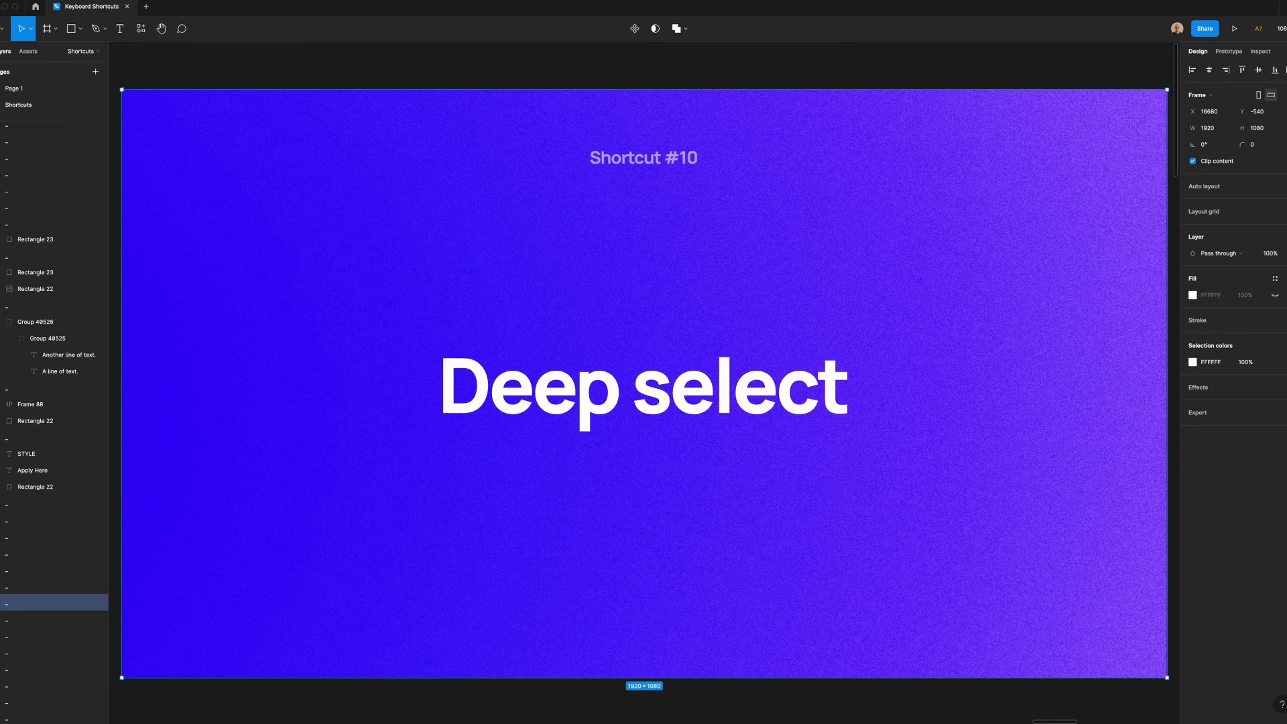
- On the Colors picker demo, select the Display P3 Hex Color # text via the Layers panel
key(n)
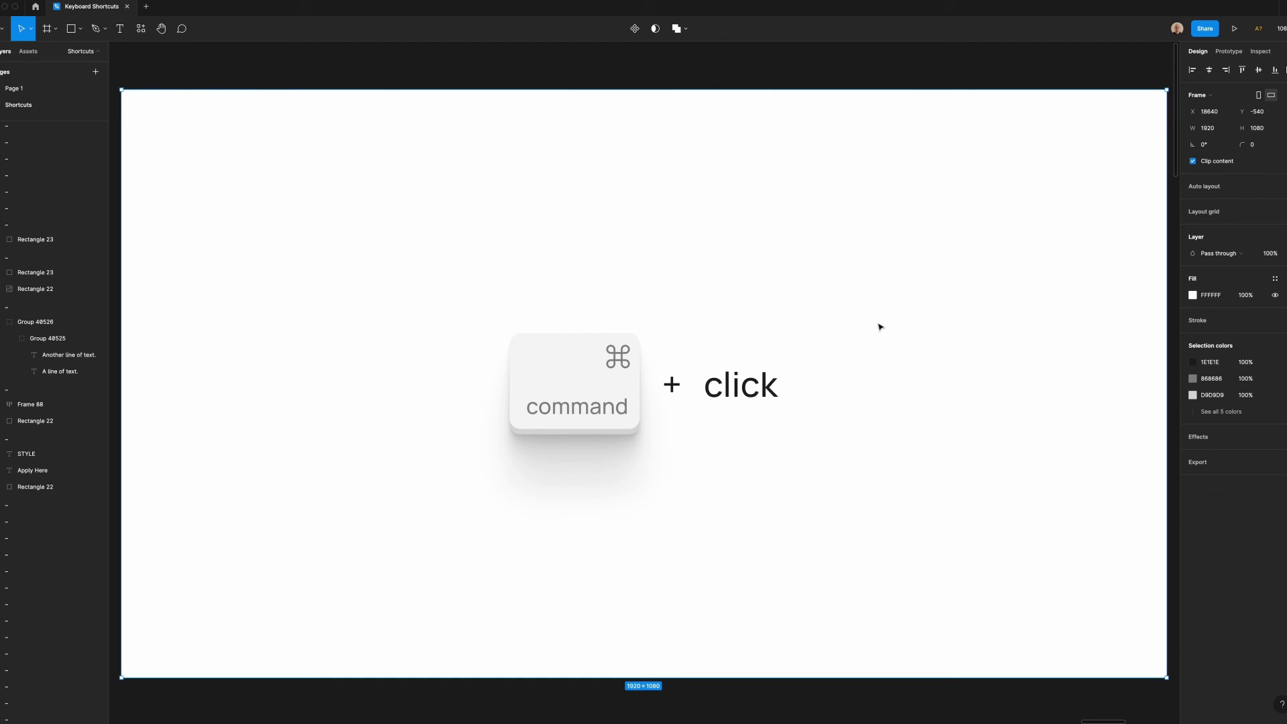
key(n)
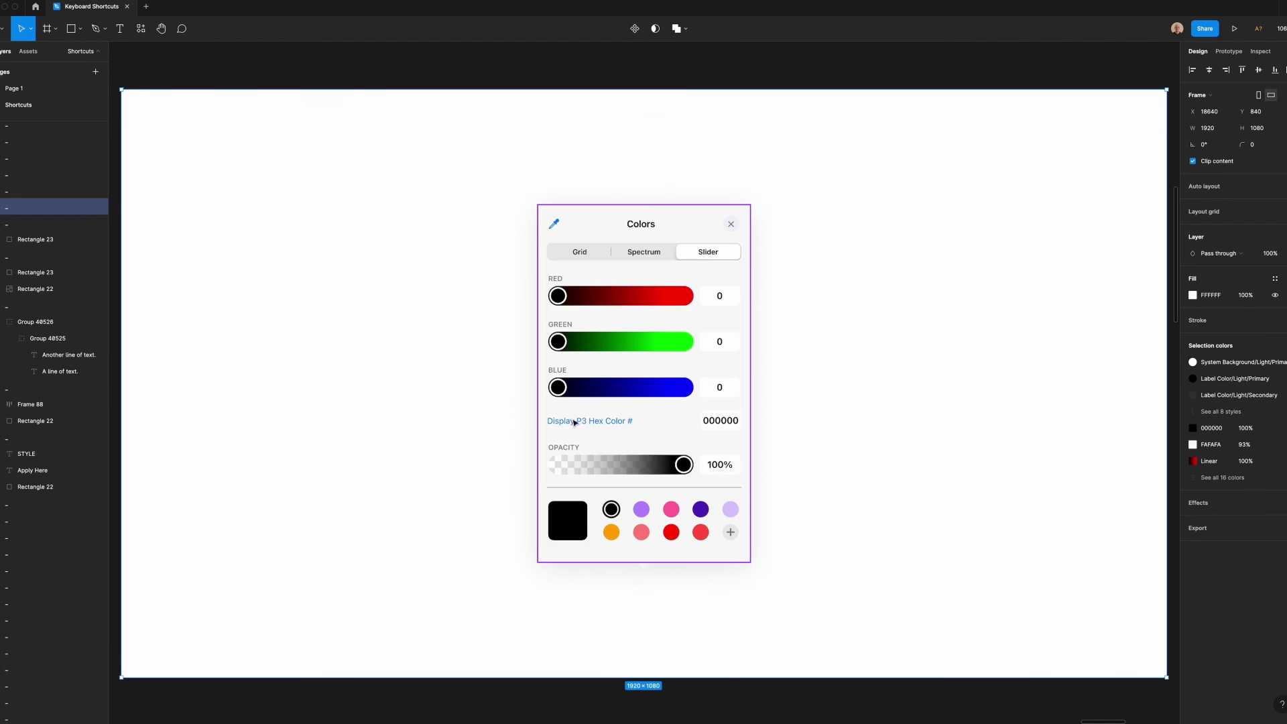
click(608, 424)
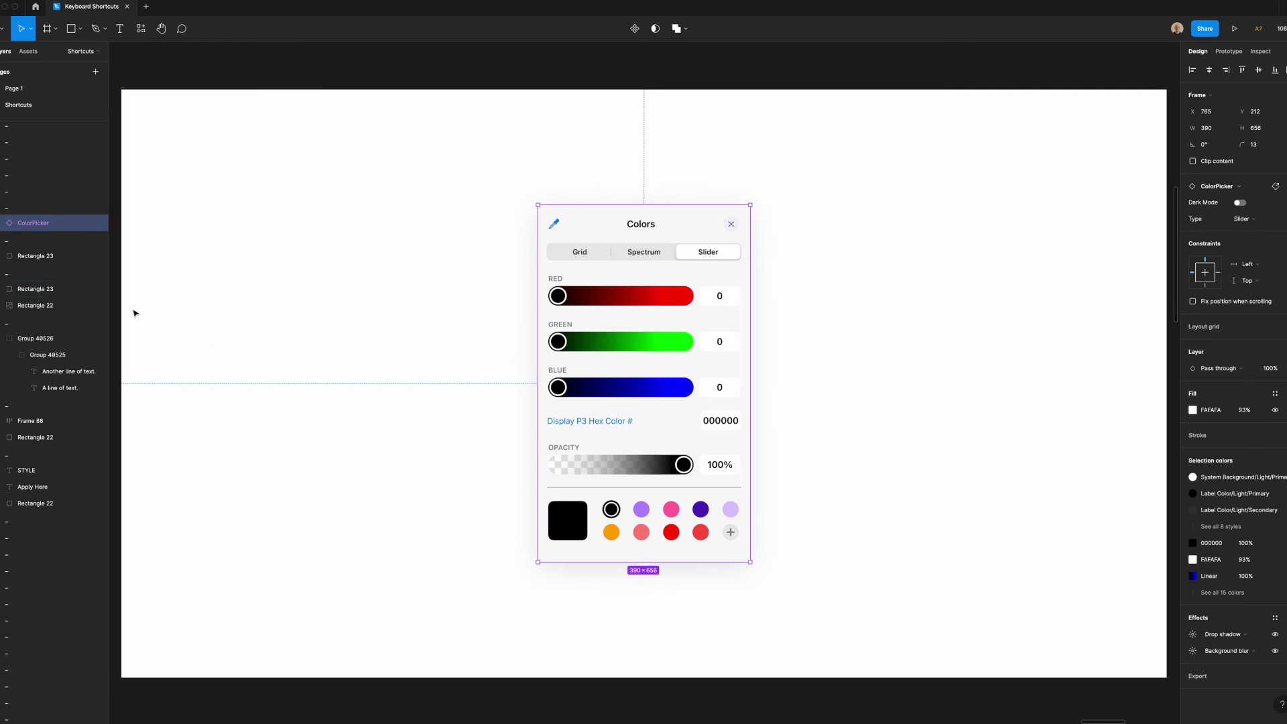
click(2, 224)
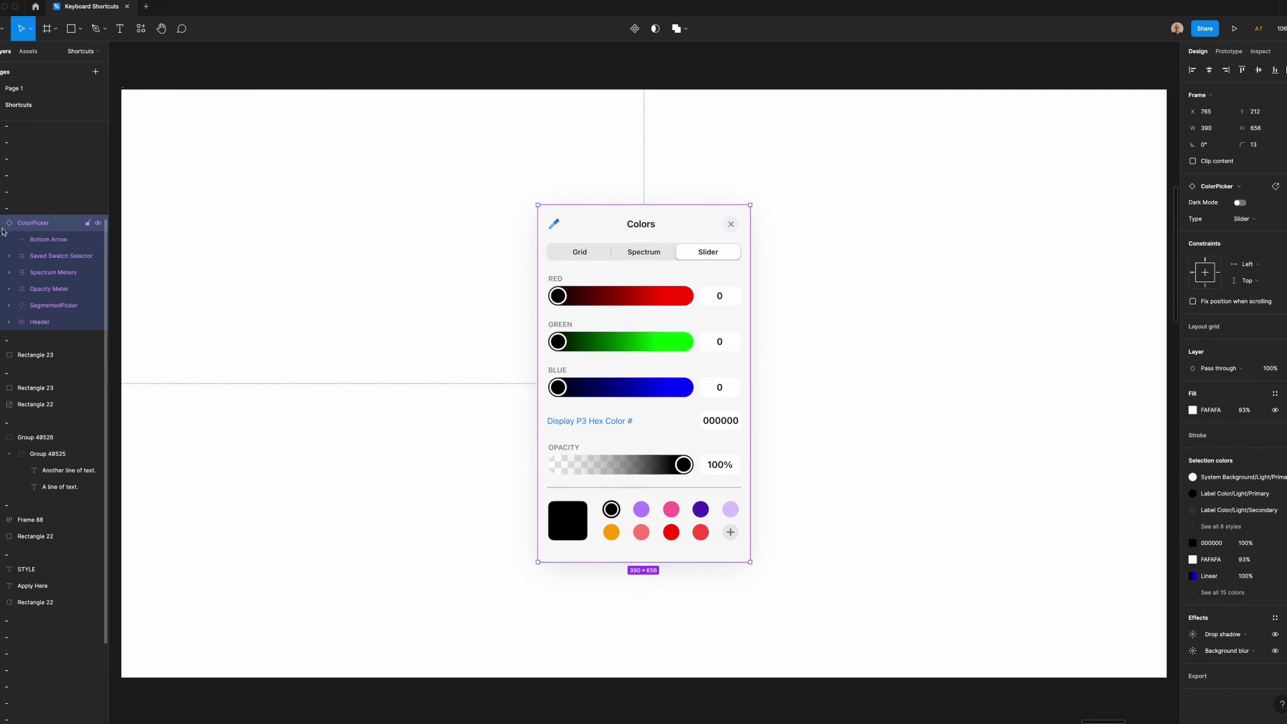
click(25, 275)
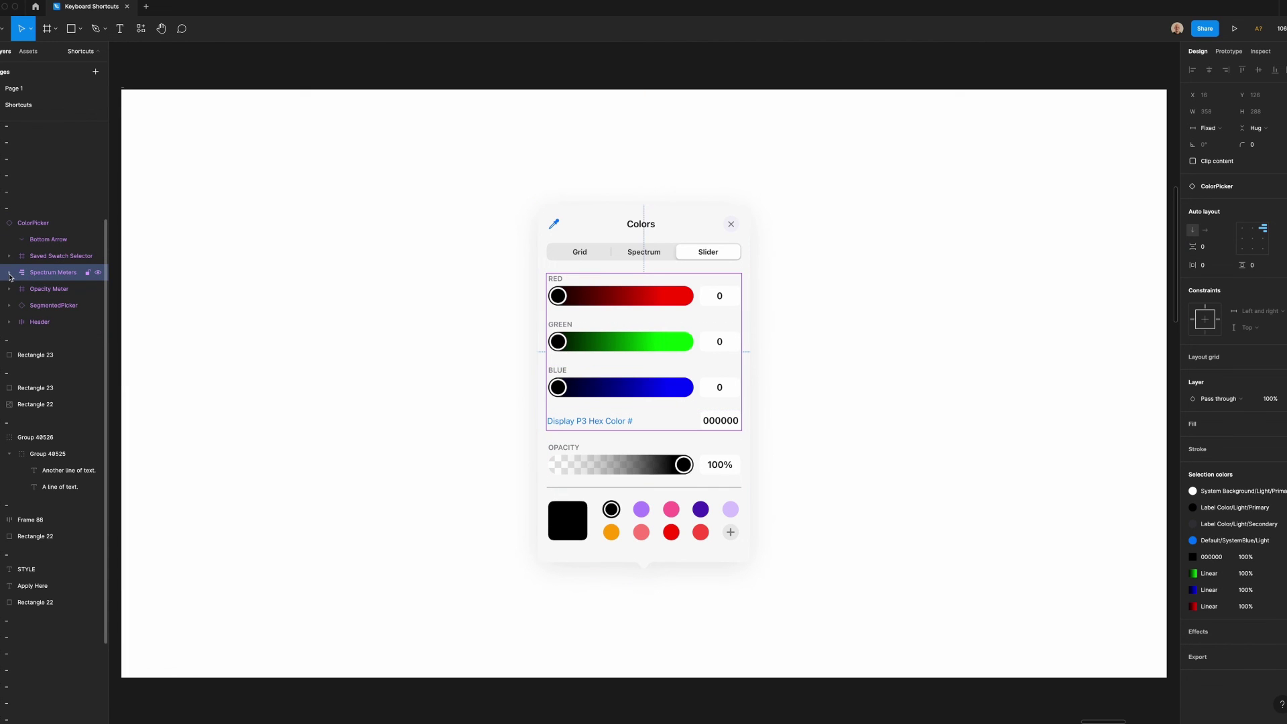
click(9, 274)
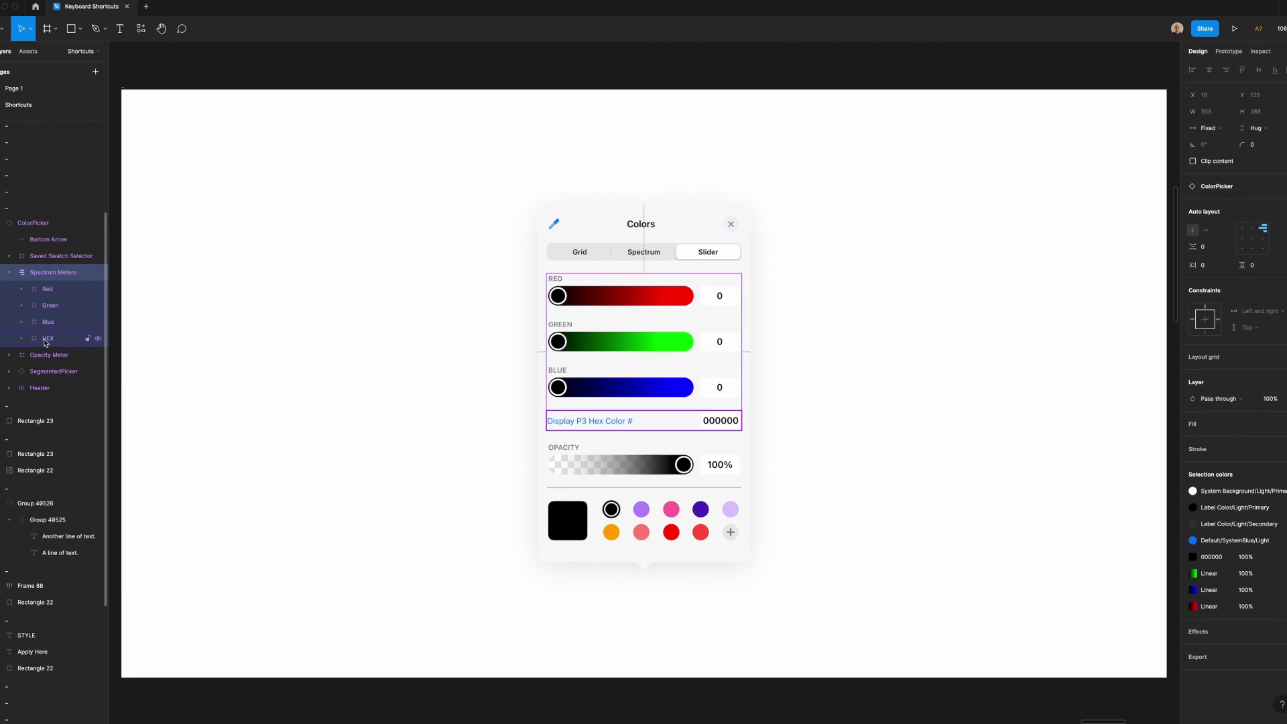
click(22, 340)
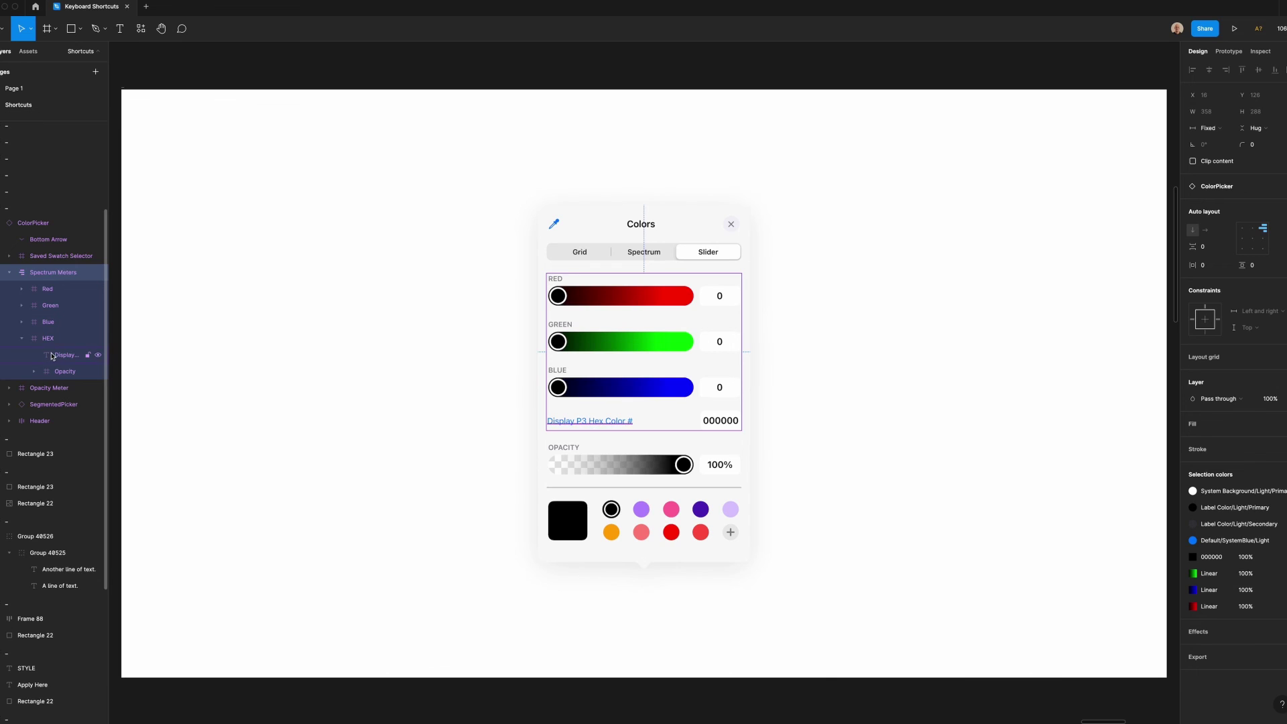
click(54, 356)
- Drill from the ColorPicker through Spectrum Meters and HEX to the Hex Color text by double-clicking
click(294, 400)
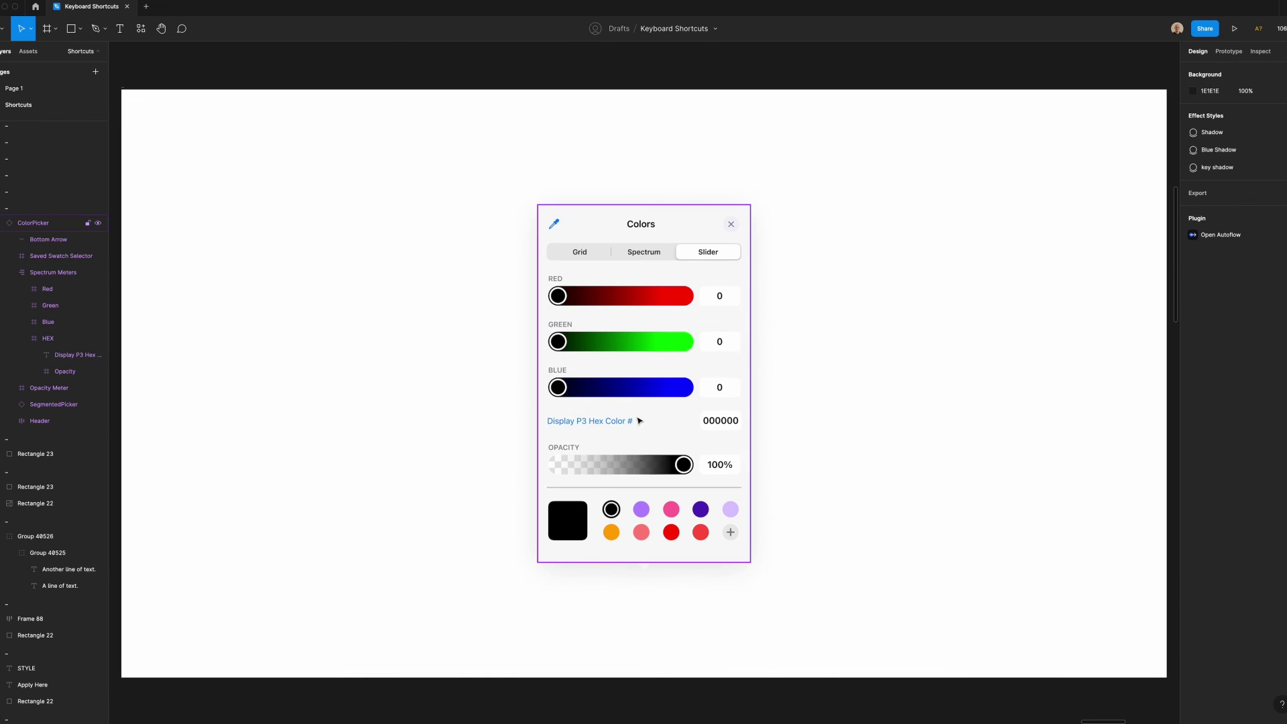
click(638, 421)
double_click(614, 424)
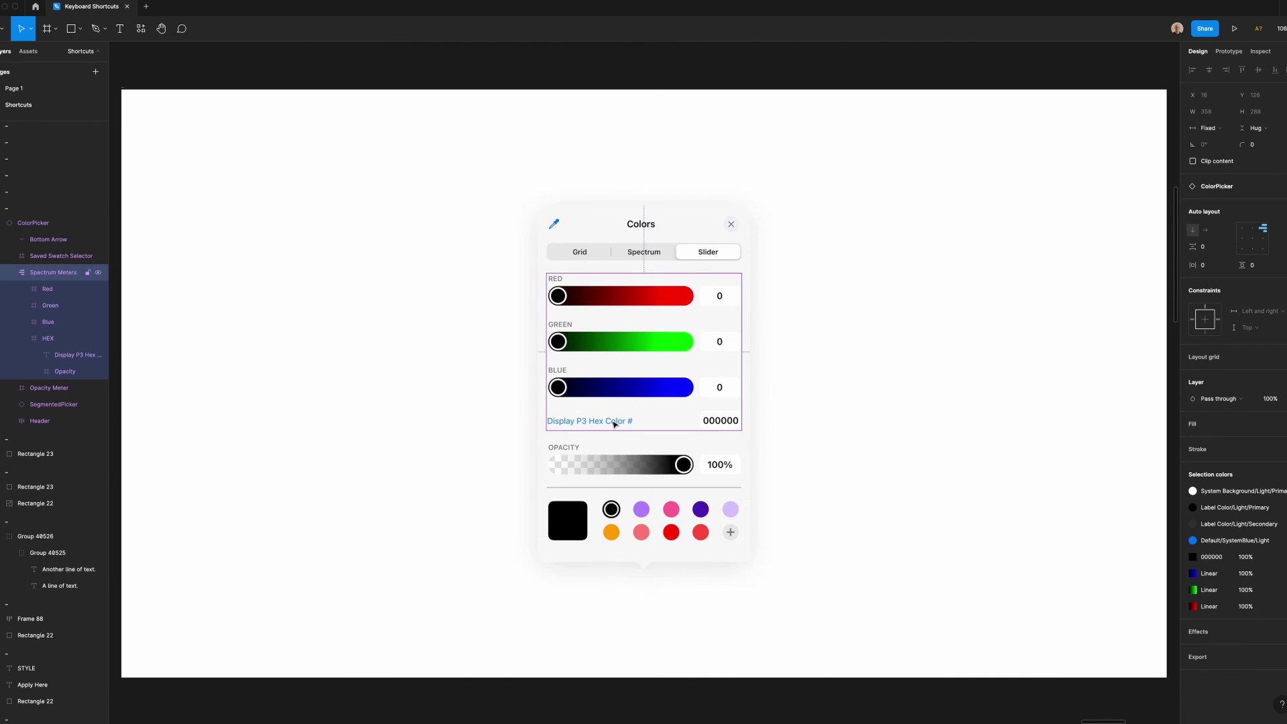
double_click(613, 424)
double_click(613, 423)
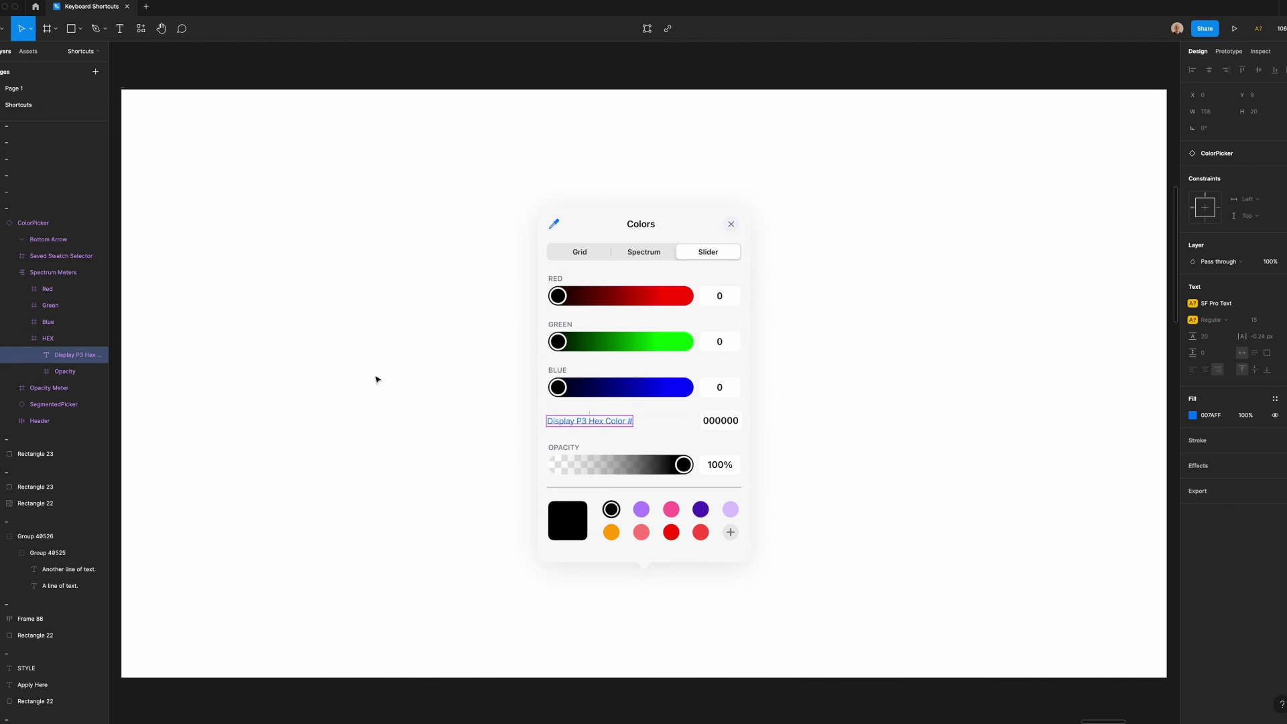
- Deep-select the Hex Color text, then the Red slider's Opacity Slider track, and reach the closing slide
click(384, 378)
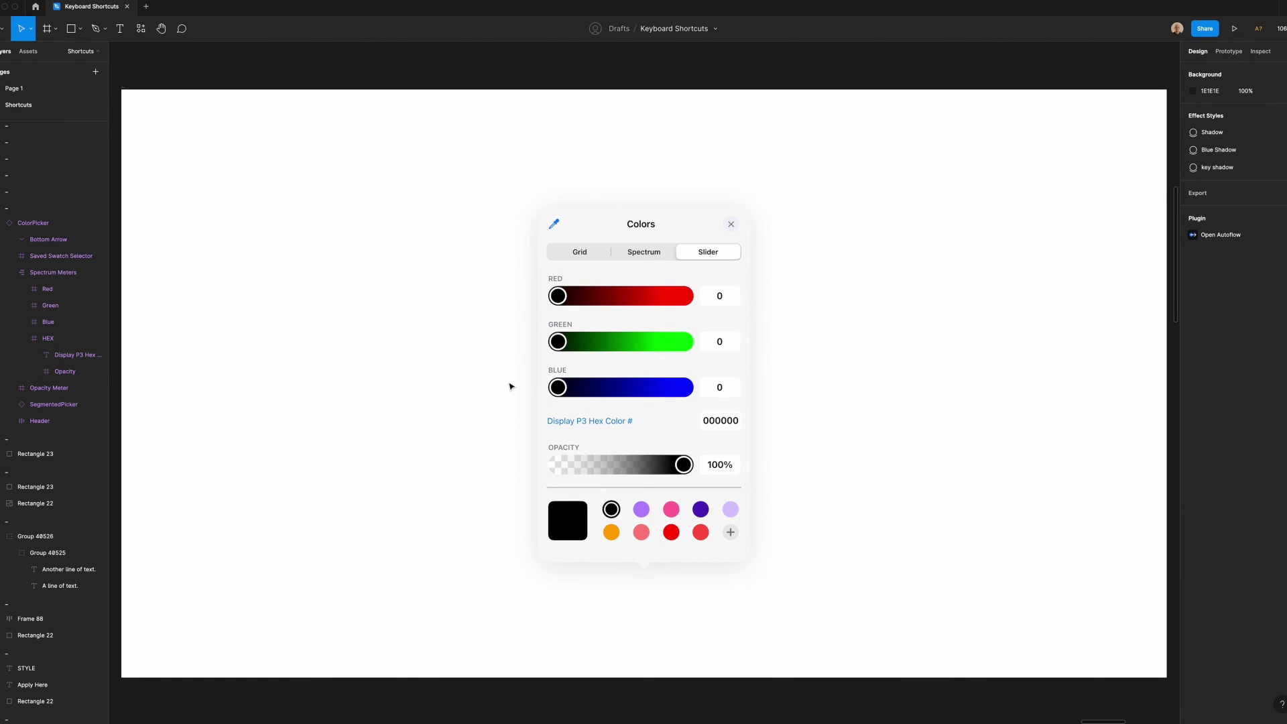
click(608, 421)
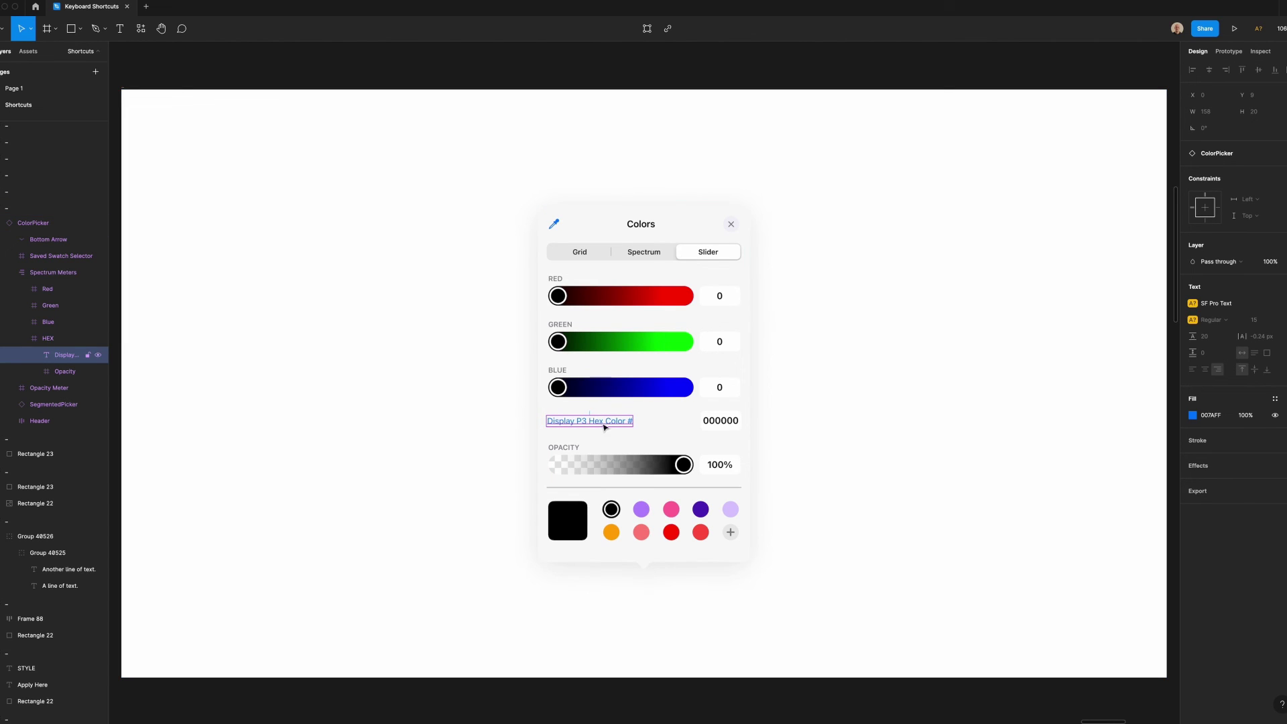
click(513, 412)
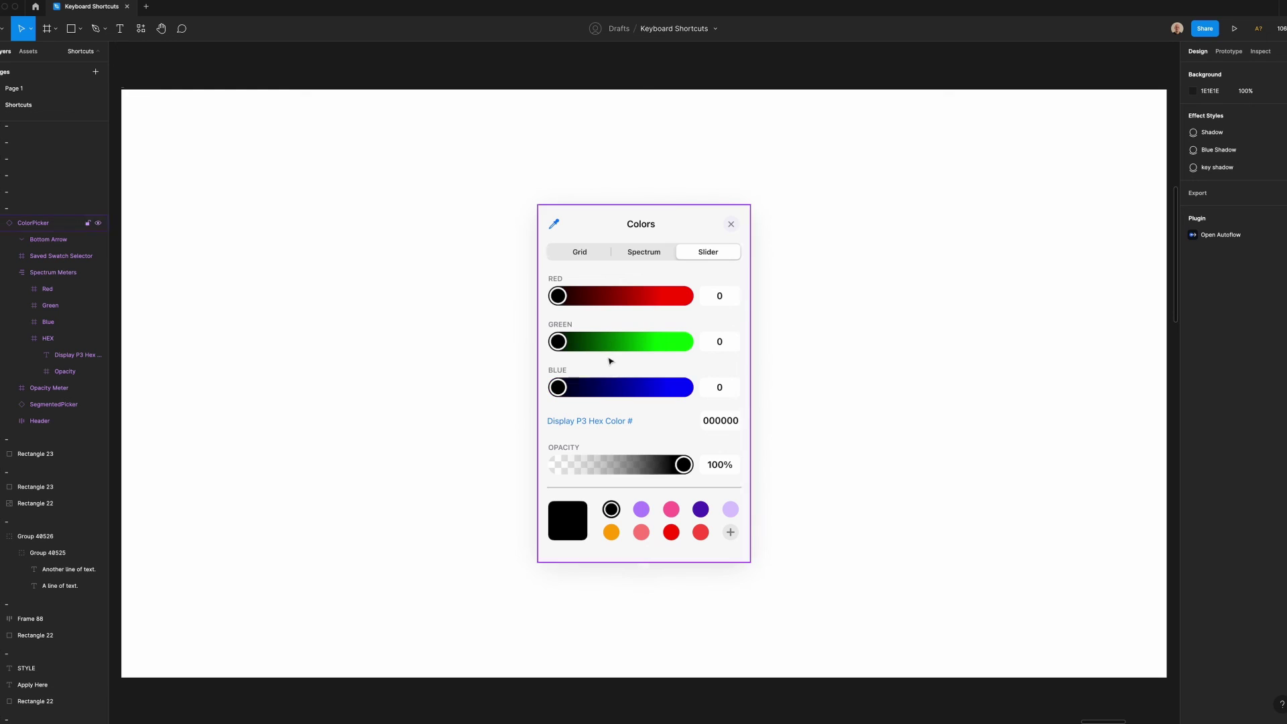
ctrl+click(606, 300)
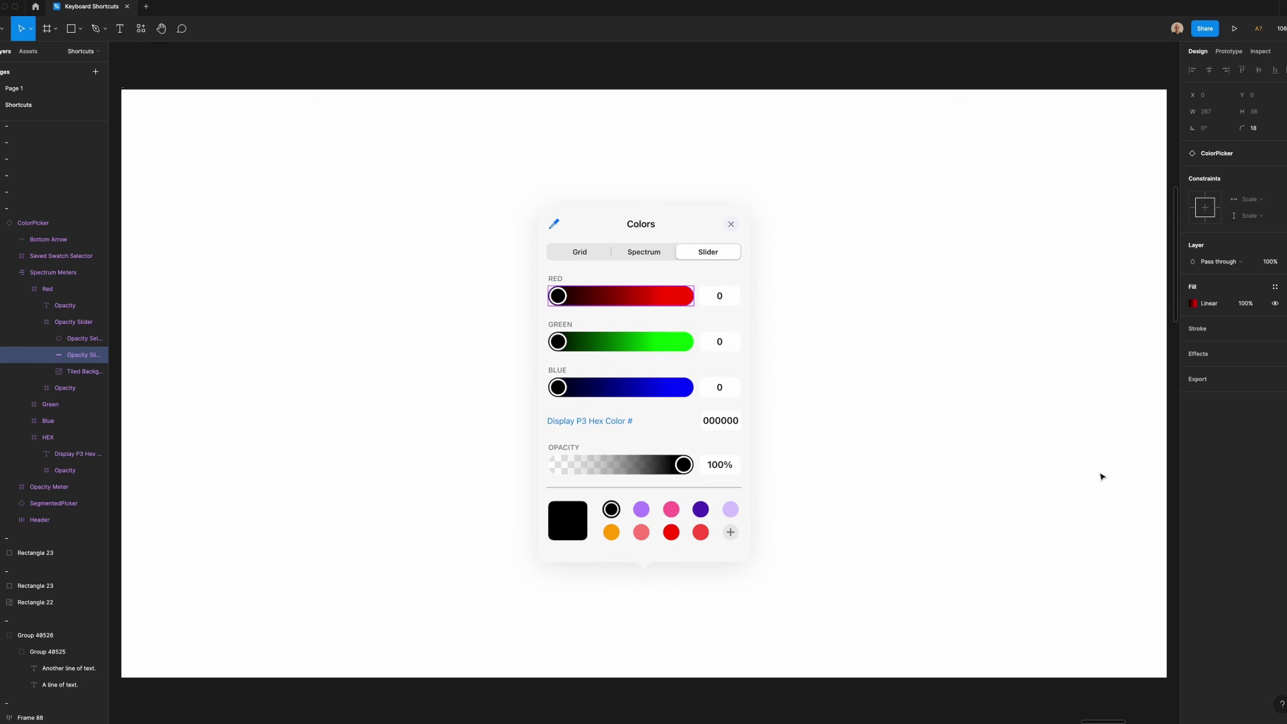
key(n)
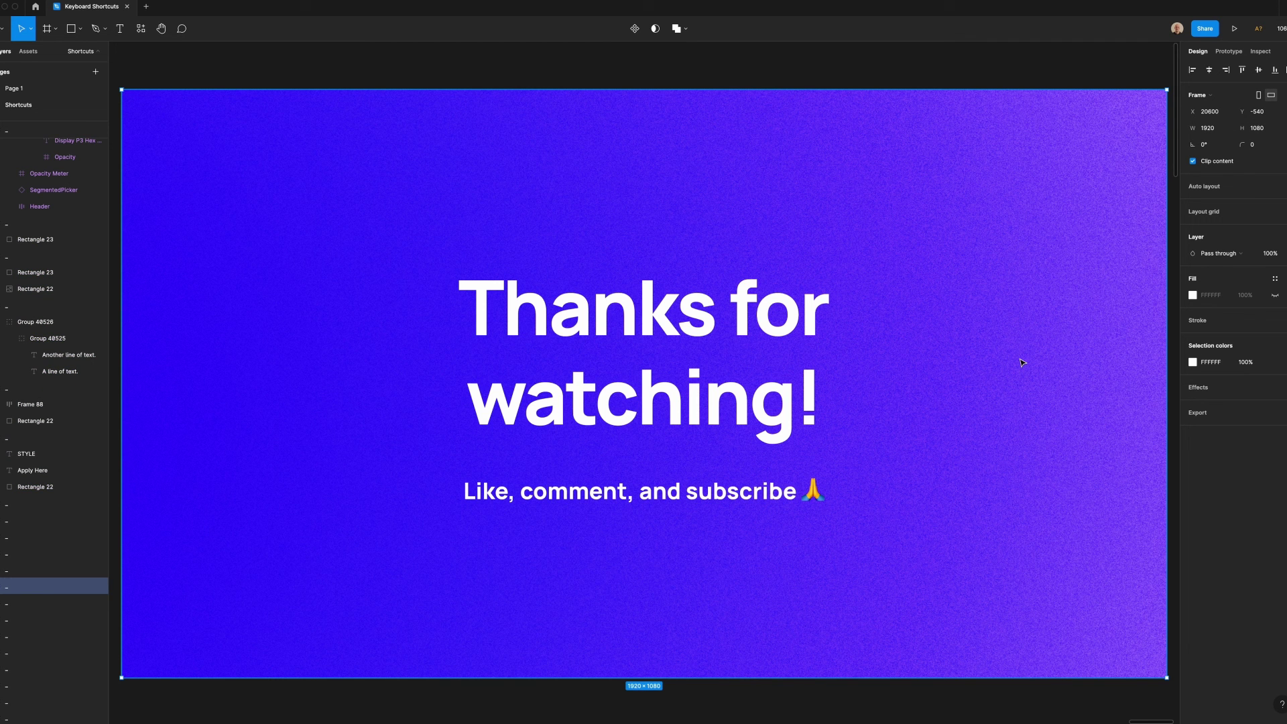